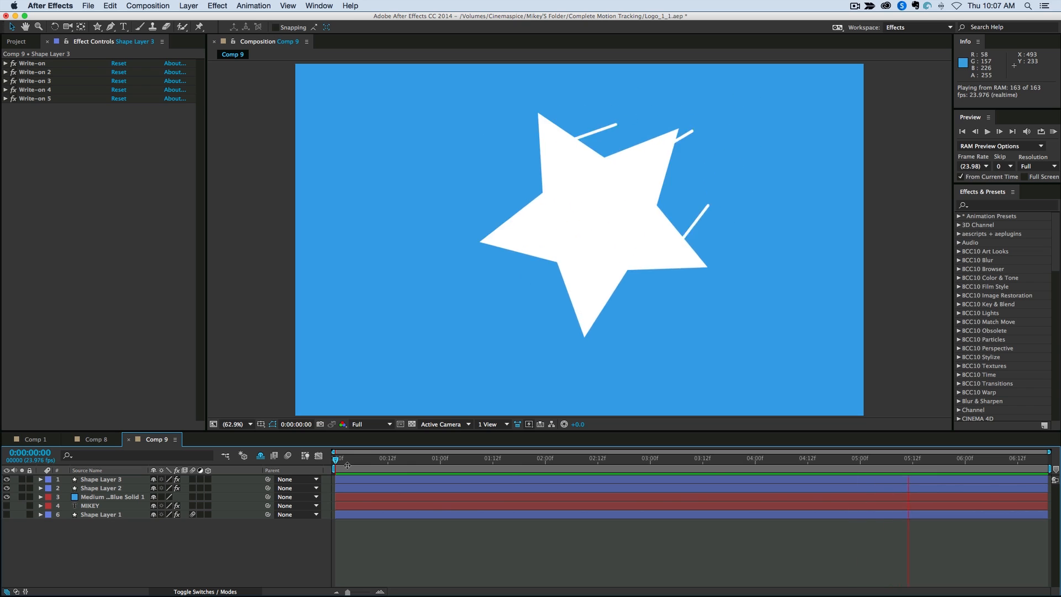
# - Play back the finished star animation in Comp 9 to review its trails
pyautogui.click(157, 438)
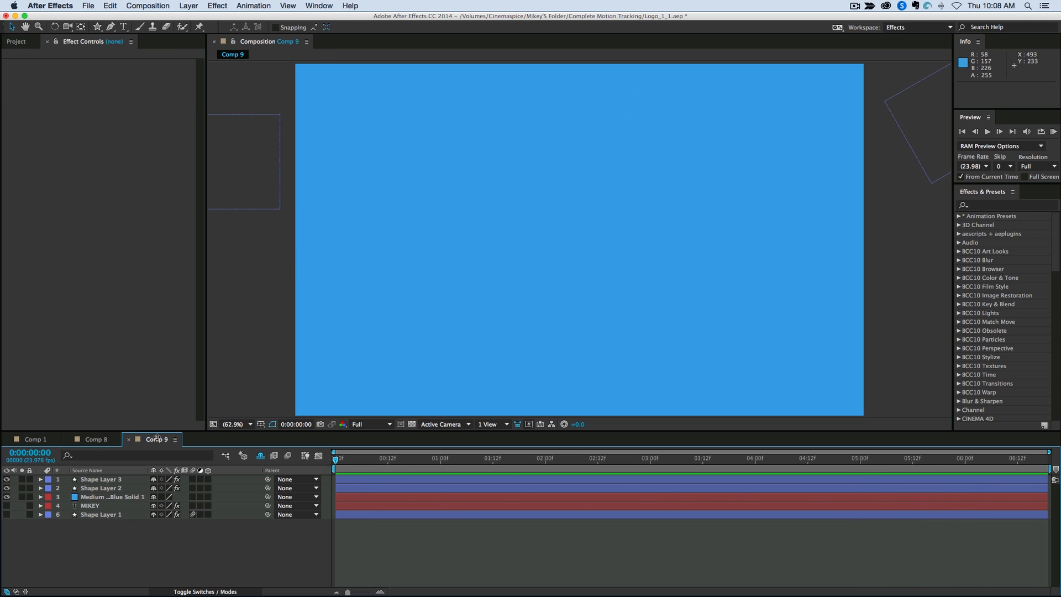
pyautogui.click(274, 454)
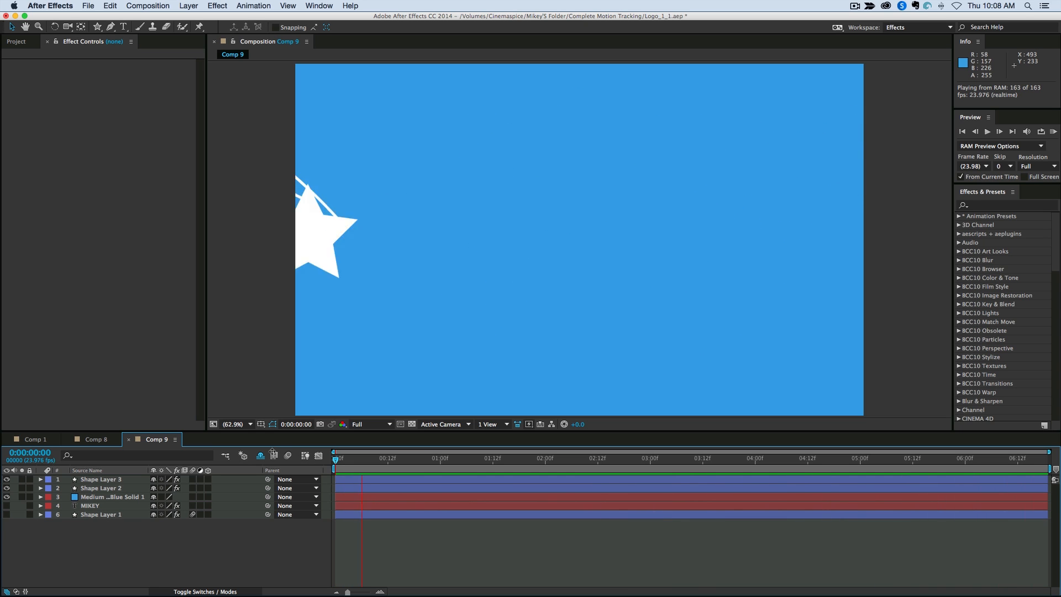
pyautogui.press('space')
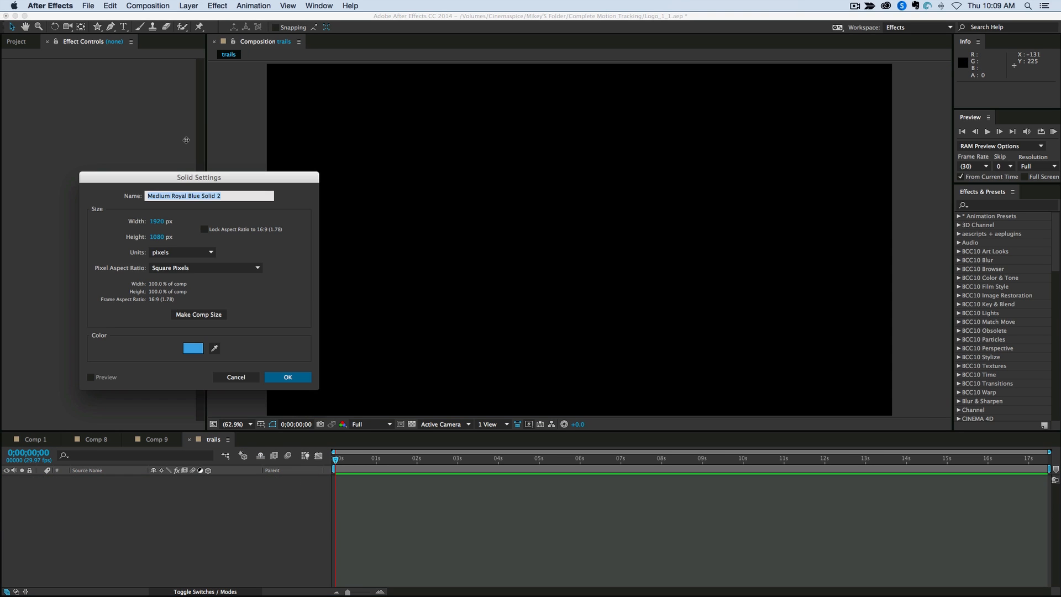
# - Create the 1920 x 1080 px blue background solid and draw a white rectangle near the centre on its own shape layer
pyautogui.press('Return')
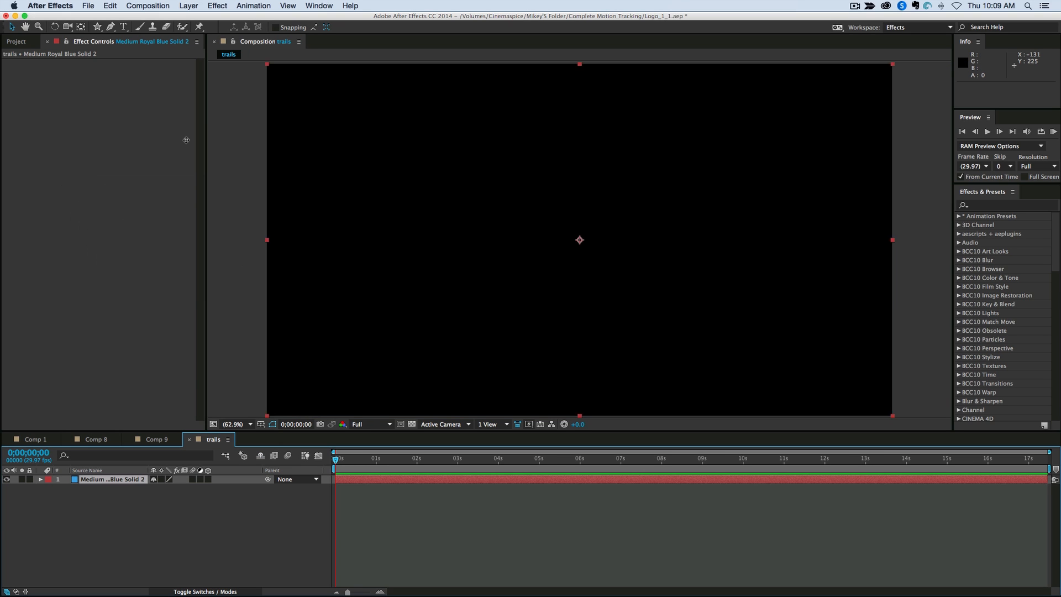
pyautogui.click(99, 27)
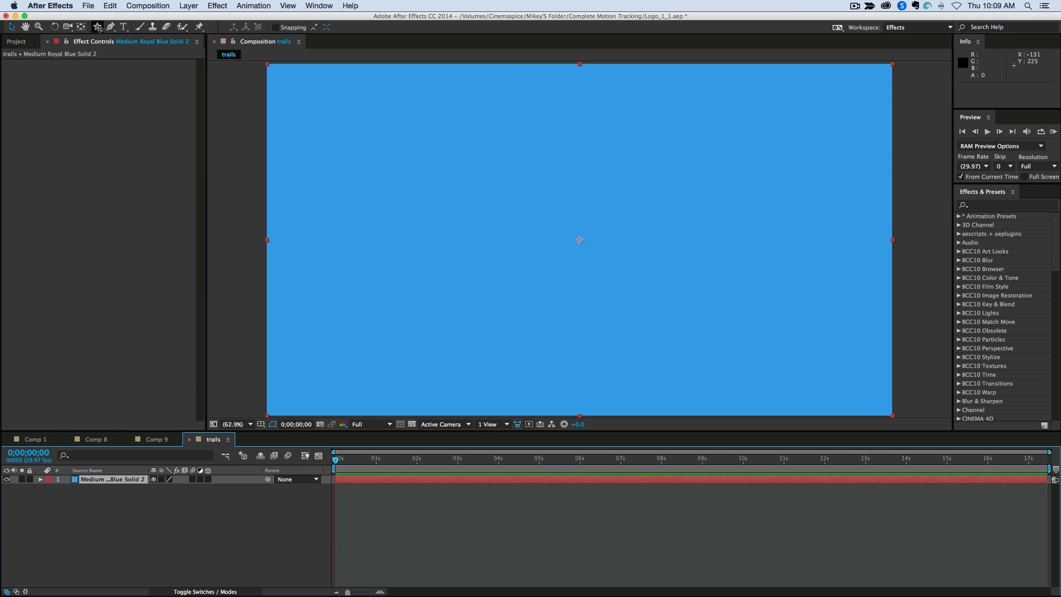
pyautogui.click(98, 27)
pyautogui.moveTo(97, 27); pyautogui.dragTo(130, 50)
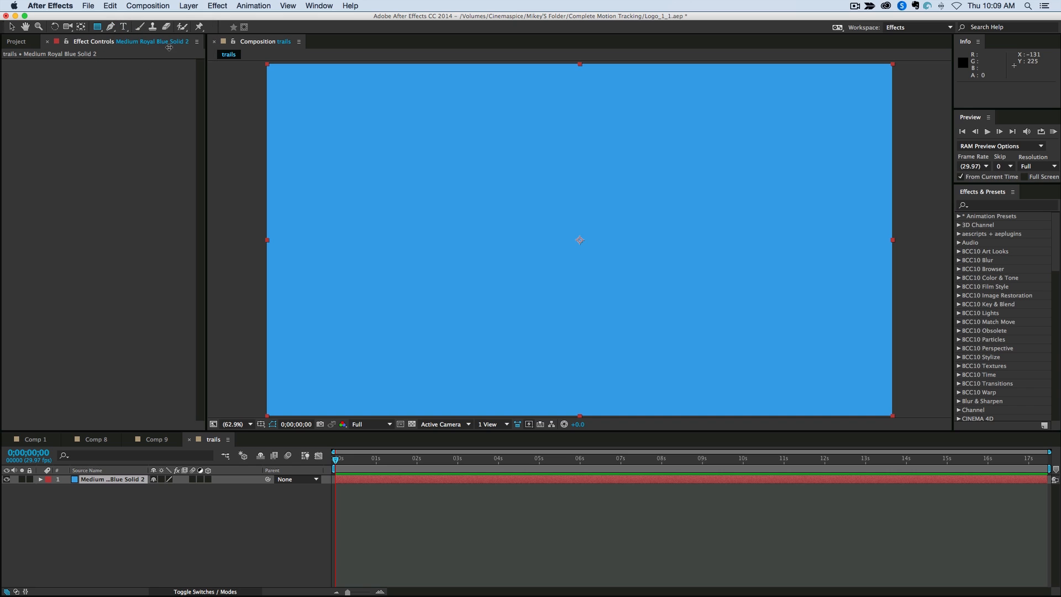
pyautogui.click(404, 513)
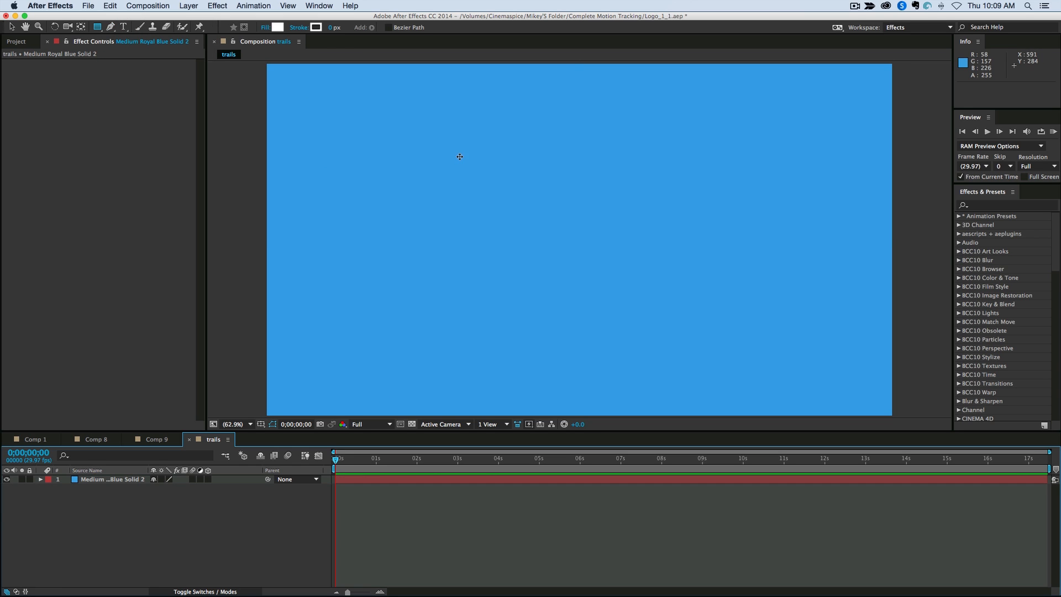
pyautogui.moveTo(483, 188)
pyautogui.mouseDown()
pyautogui.moveTo(600, 270)
pyautogui.moveTo(640, 282)
pyautogui.mouseUp()
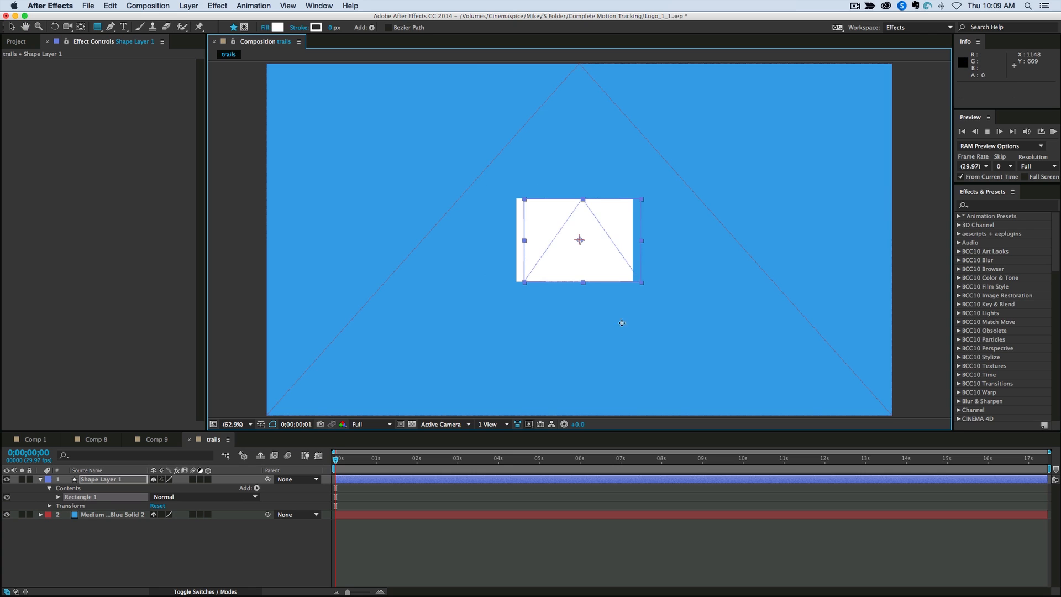
pyautogui.press('space')
# - Find the Write-on effect and apply it to the white rectangle's layer
pyautogui.click(980, 206)
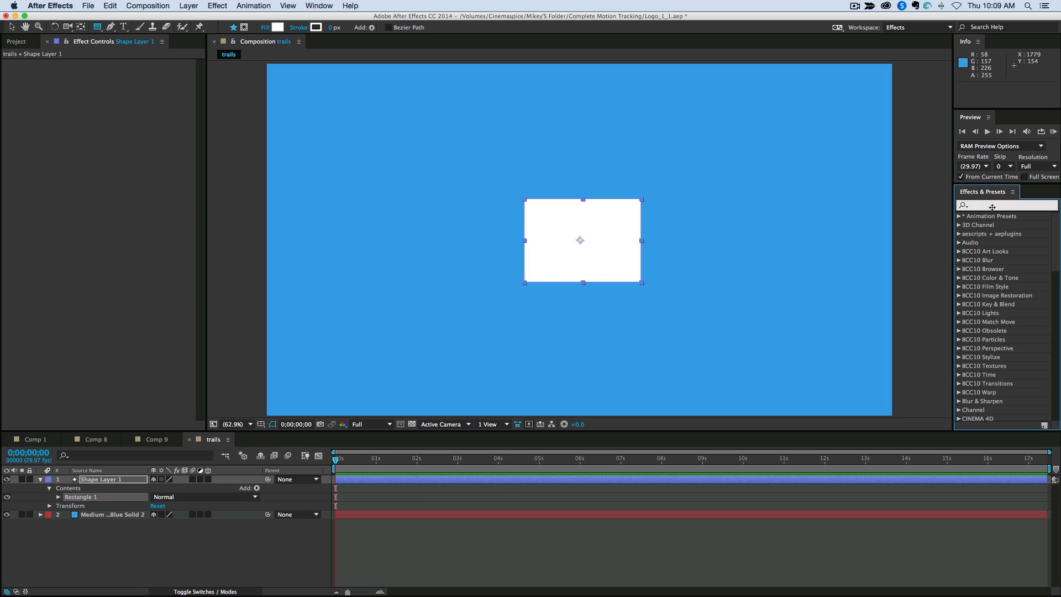
pyautogui.write('write')
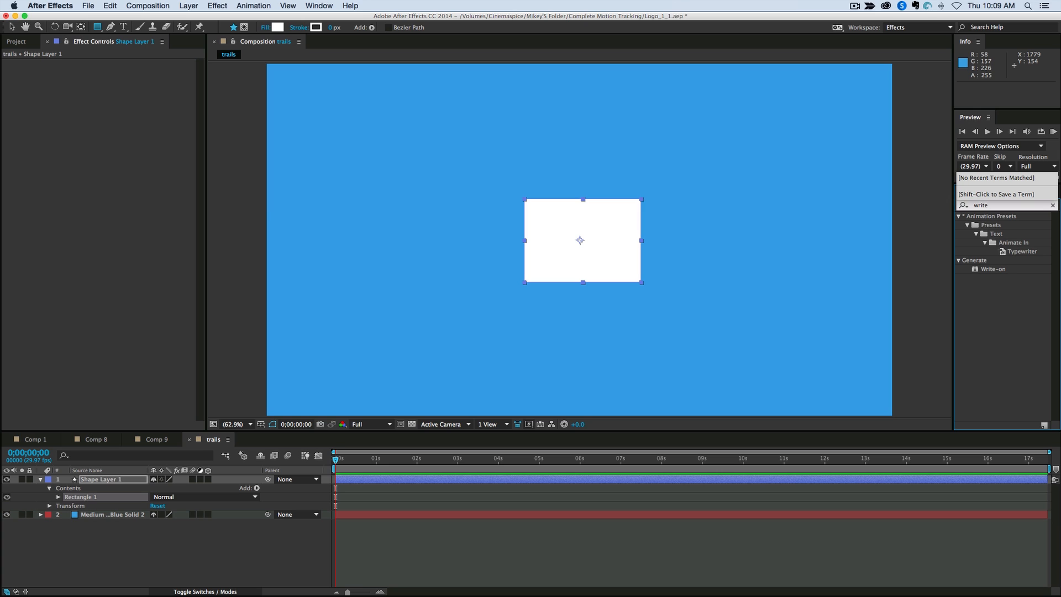
pyautogui.click(998, 270)
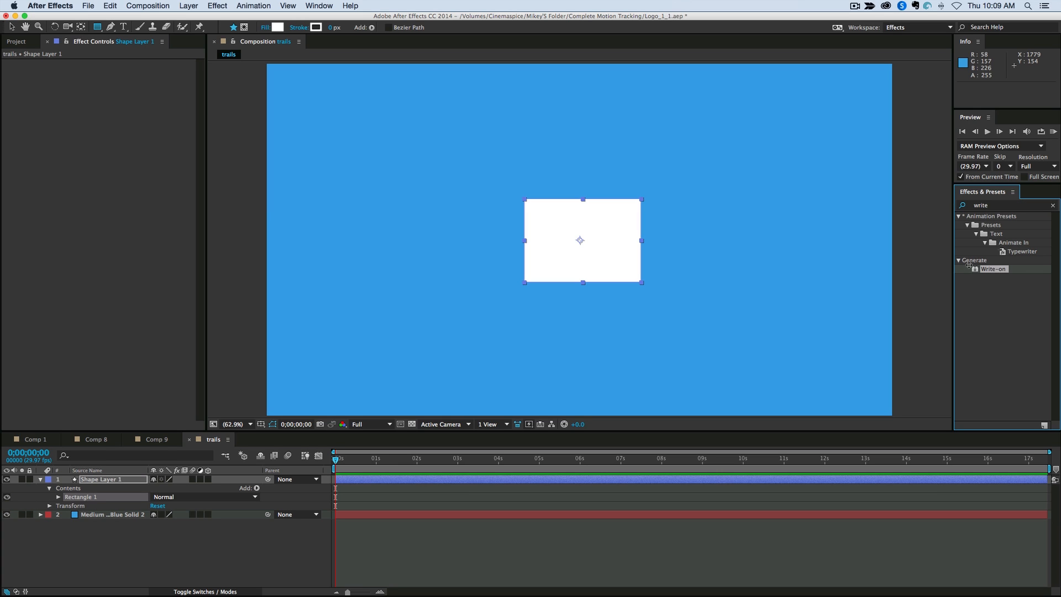
pyautogui.moveTo(977, 269); pyautogui.dragTo(574, 242)
pyautogui.press('v')
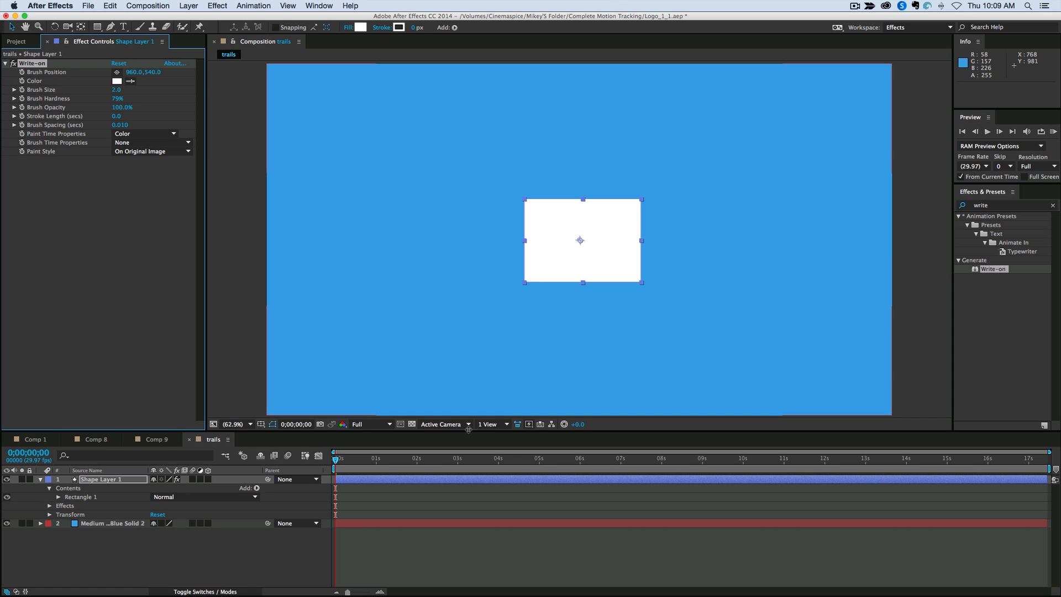
# - Keyframe the Write-on Brush Position at the first frame and move it to about 1449, 153 at frame 11
pyautogui.click(379, 478)
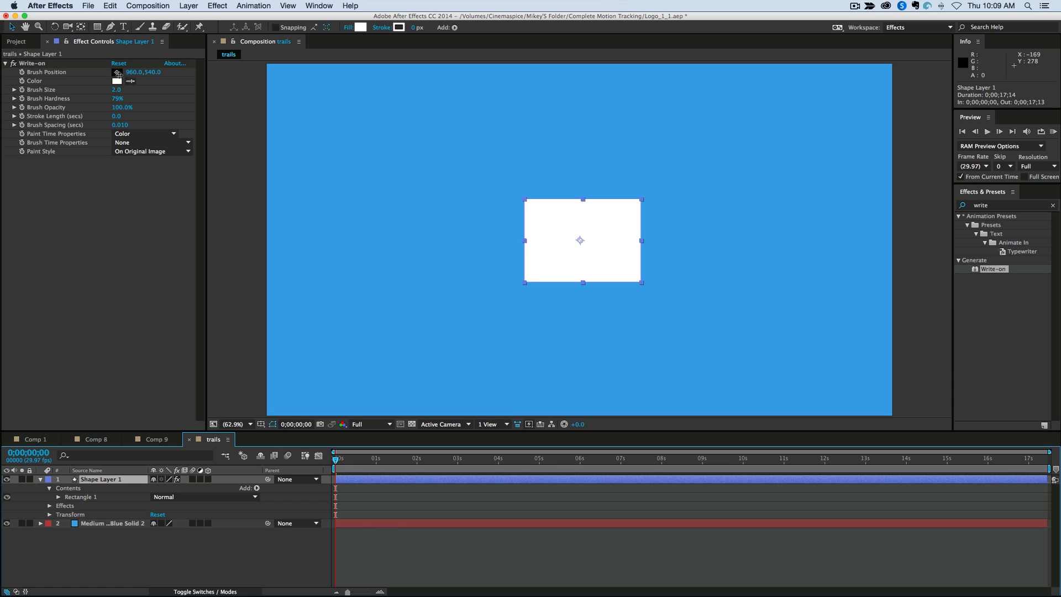
pyautogui.click(30, 72)
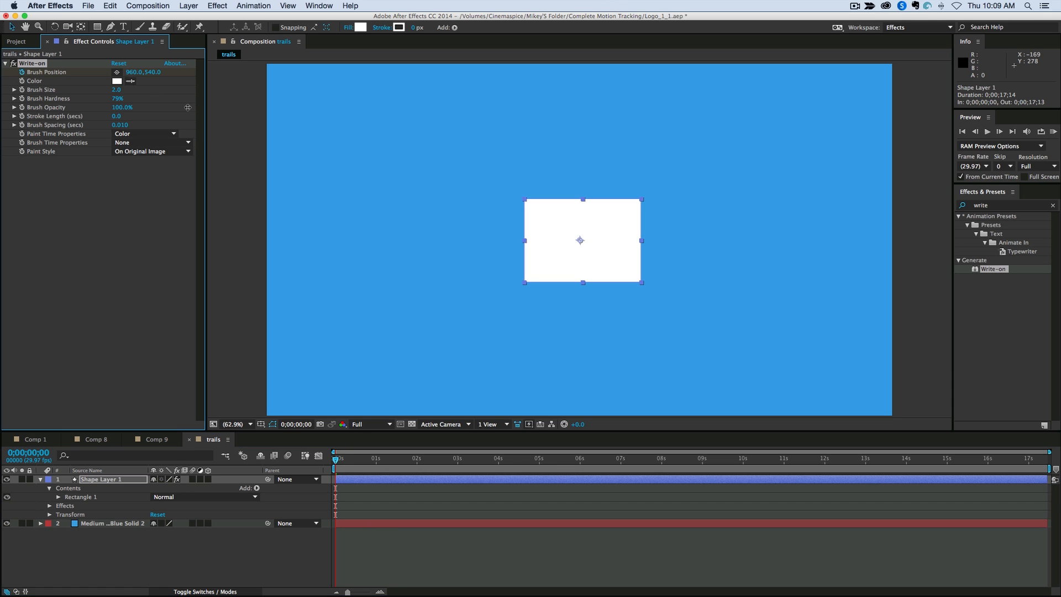
pyautogui.press('space')
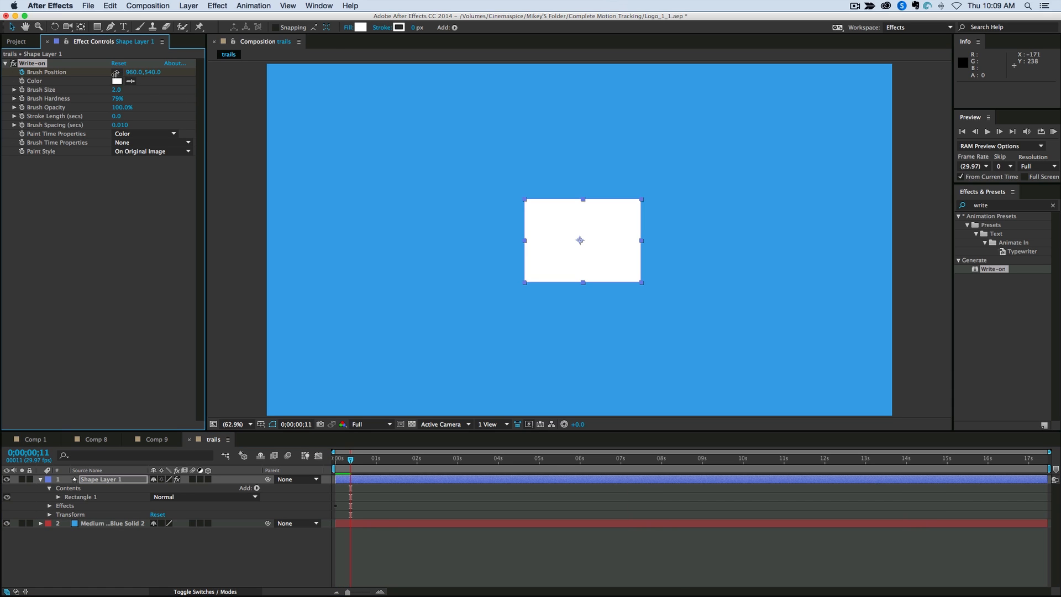
pyautogui.click(116, 72)
pyautogui.click(692, 124)
pyautogui.moveTo(706, 118); pyautogui.dragTo(754, 107)
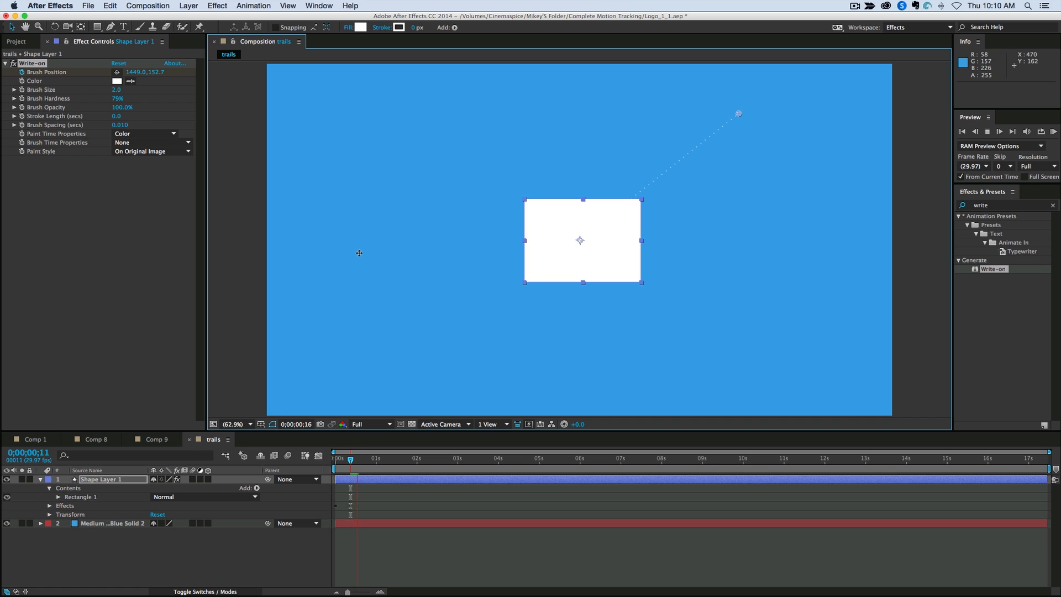
# - Play back the brush stroke animation from the first frame
pyautogui.click(357, 459)
pyautogui.moveTo(356, 460); pyautogui.dragTo(287, 460)
pyautogui.press('space')
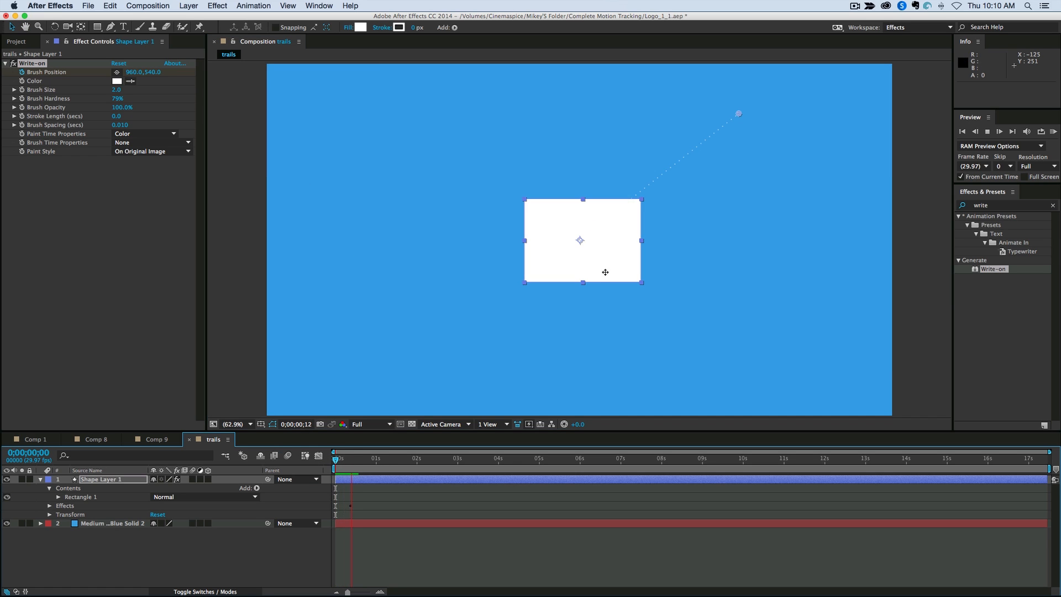
pyautogui.press('space')
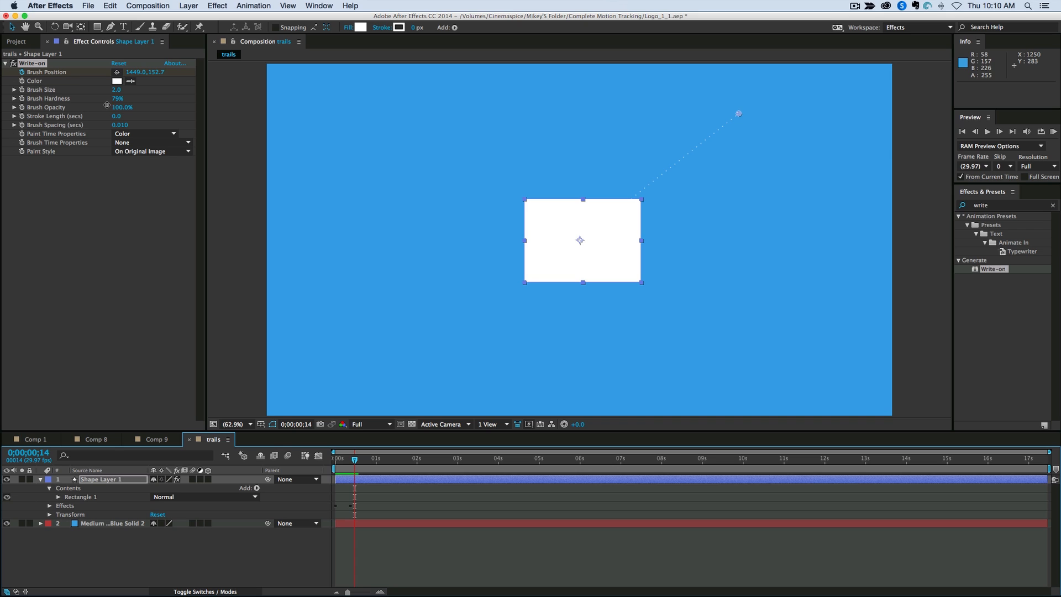
# - Set the Write-on Brush Size to 8.7 and Brush Spacing to 0.001 so the stroke draws as a solid line
pyautogui.moveTo(116, 89); pyautogui.dragTo(151, 92)
pyautogui.press('Home')
pyautogui.press('space')
pyautogui.press('space')
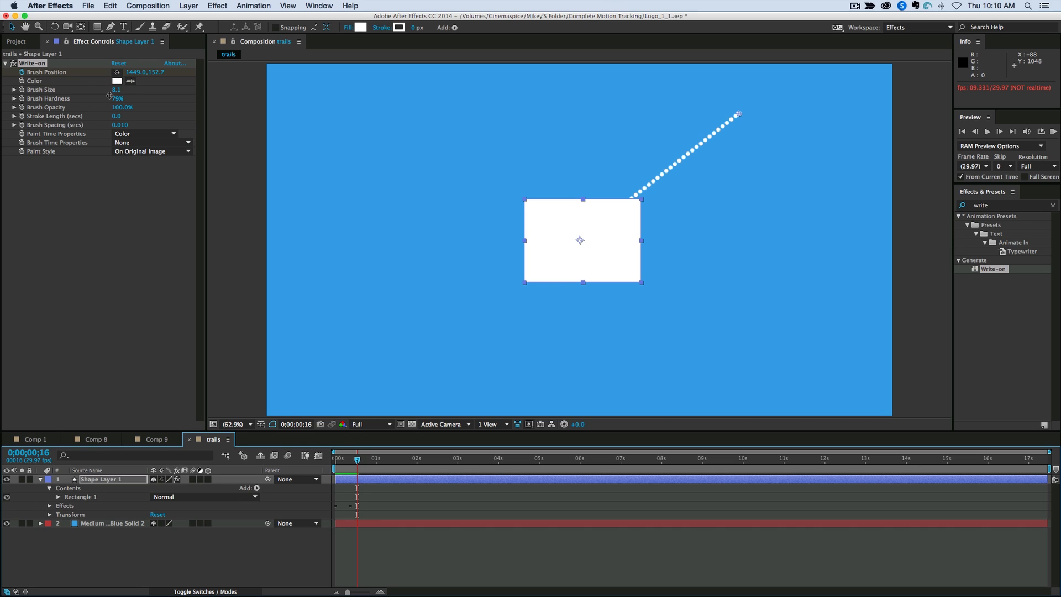
pyautogui.moveTo(115, 90); pyautogui.dragTo(120, 90)
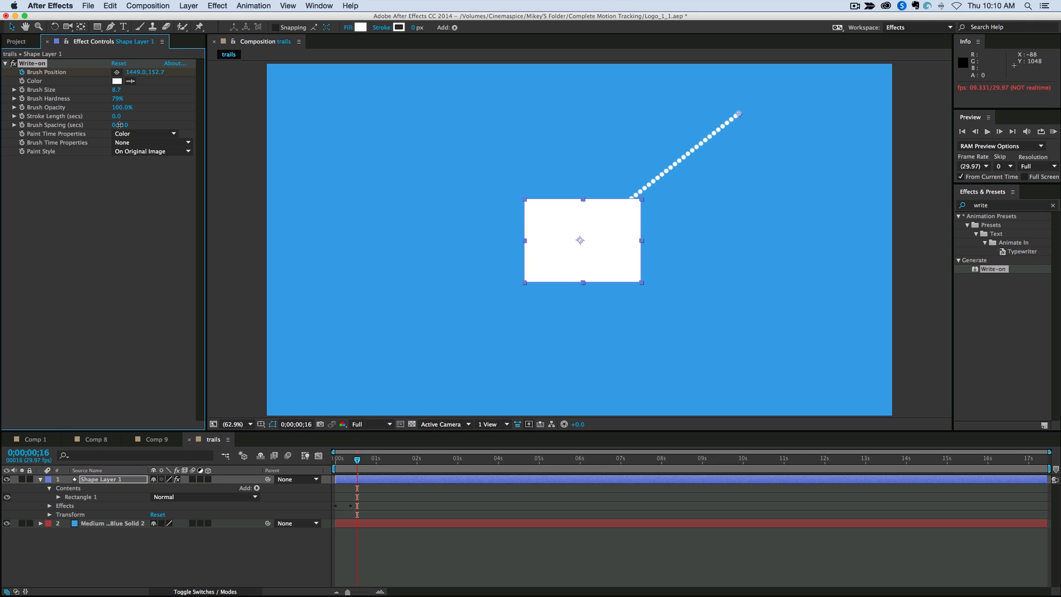
pyautogui.moveTo(119, 125); pyautogui.dragTo(38, 120)
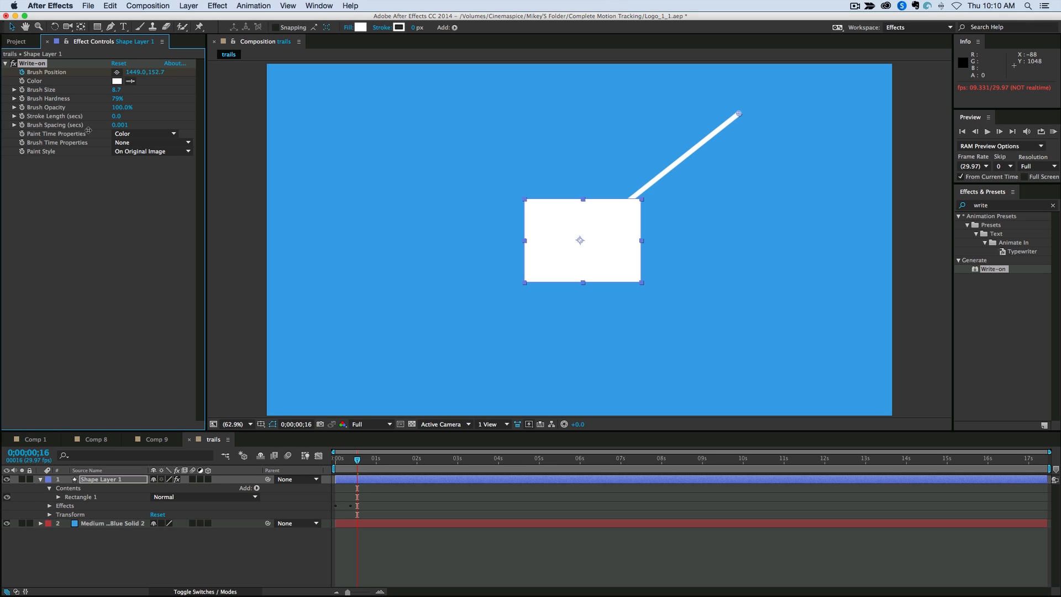
pyautogui.press('super+z')
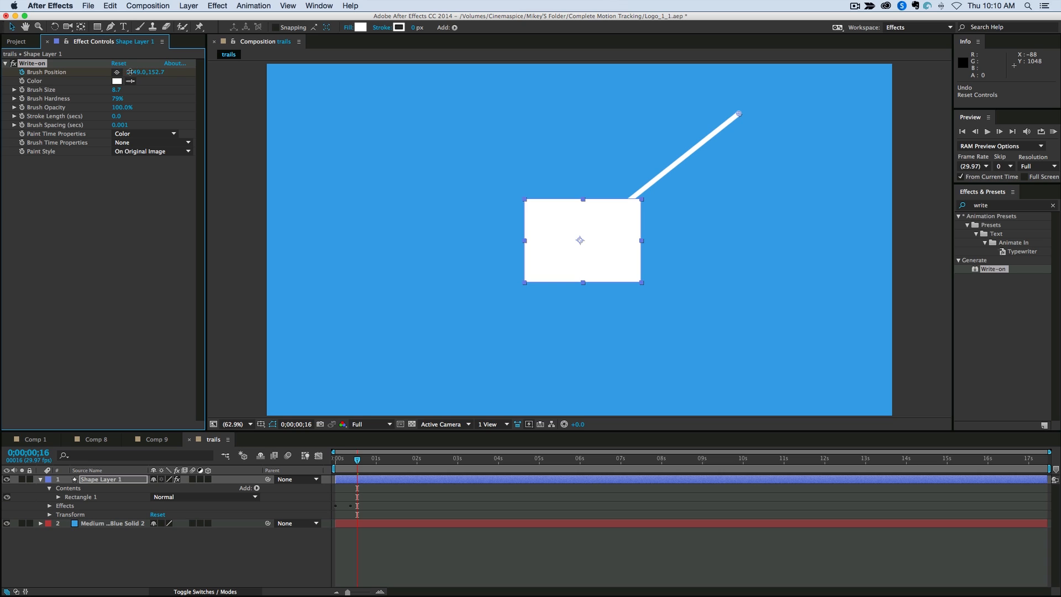
# - Set the Write-on Brush Position to 960, 540
pyautogui.click(136, 72)
pyautogui.write('960')
pyautogui.press('Tab')
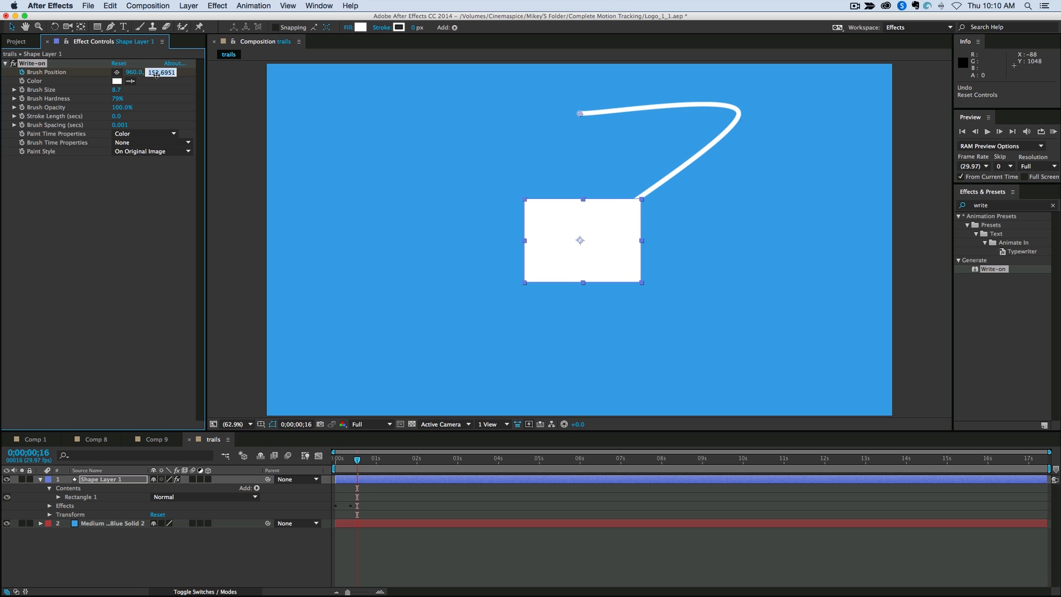
pyautogui.write('540')
pyautogui.press('Return')
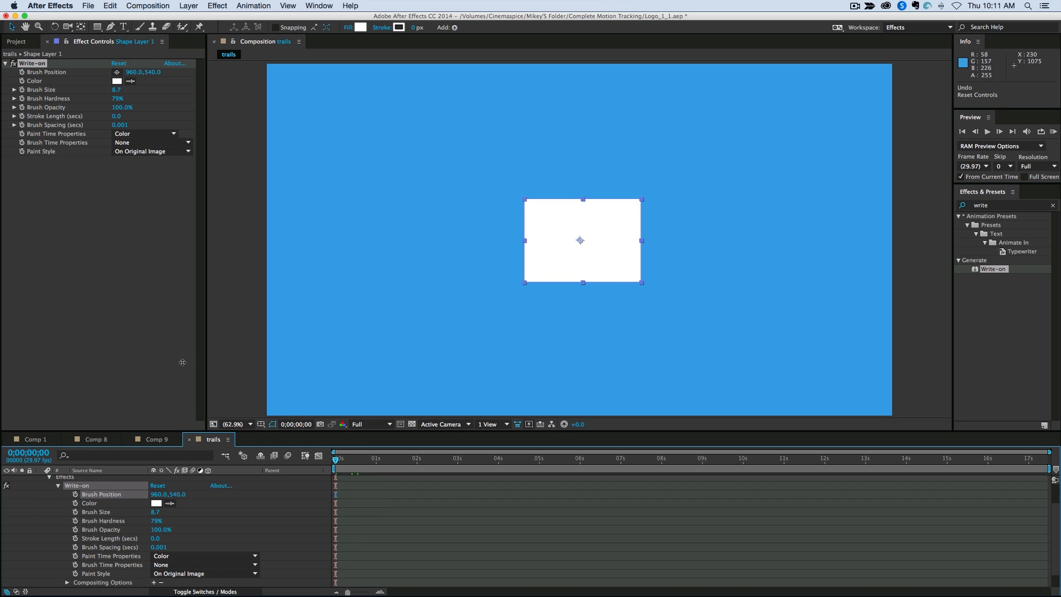
# - Add the expression value+position to the Write-on Brush Position
pyautogui.keyDown('alt'); pyautogui.click(75, 494); pyautogui.keyUp('alt')
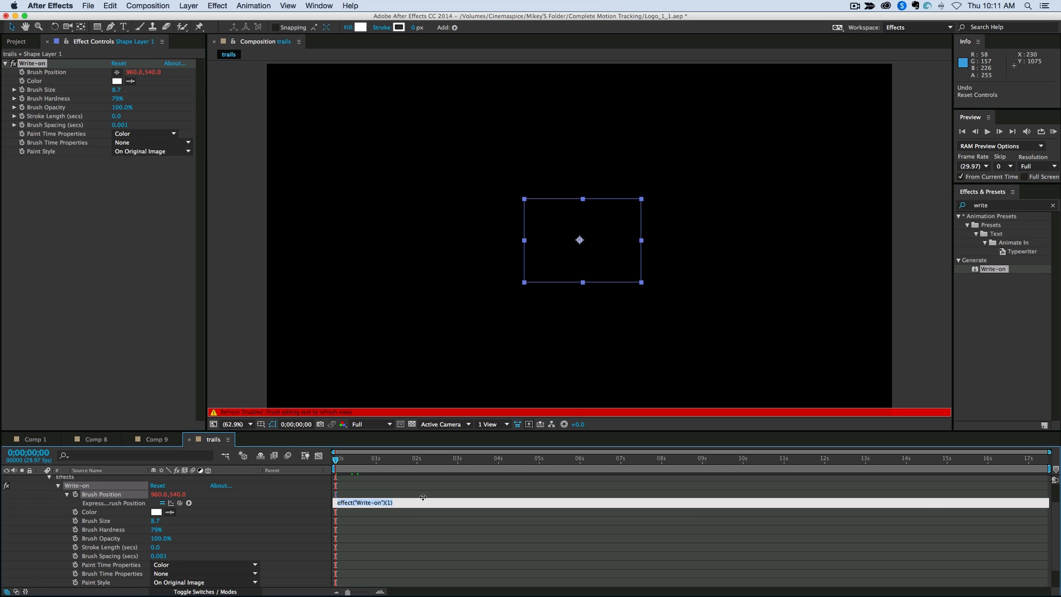
pyautogui.press('BackSpace')
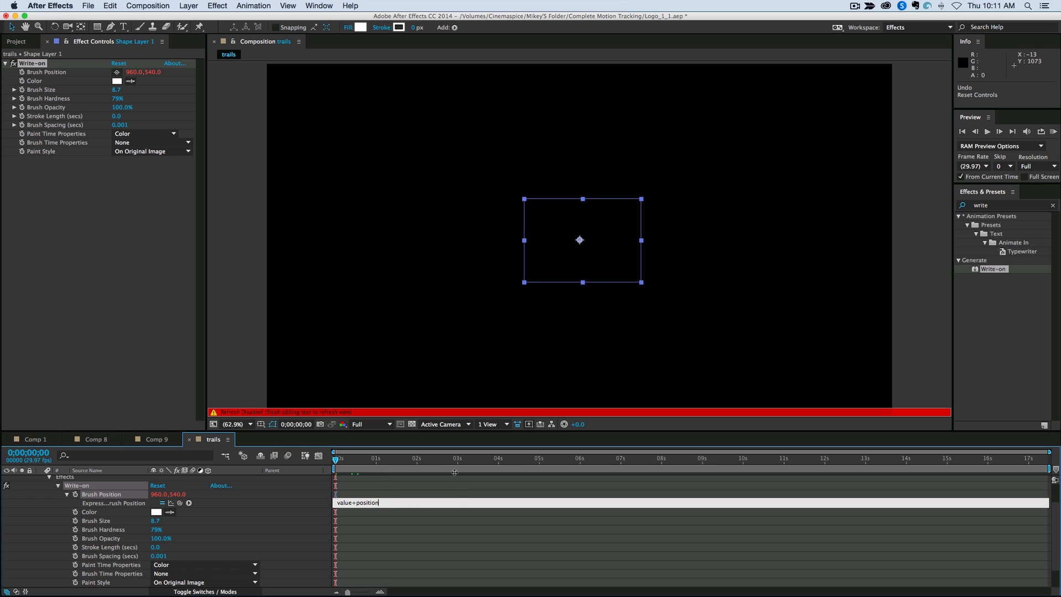
pyautogui.click(420, 498)
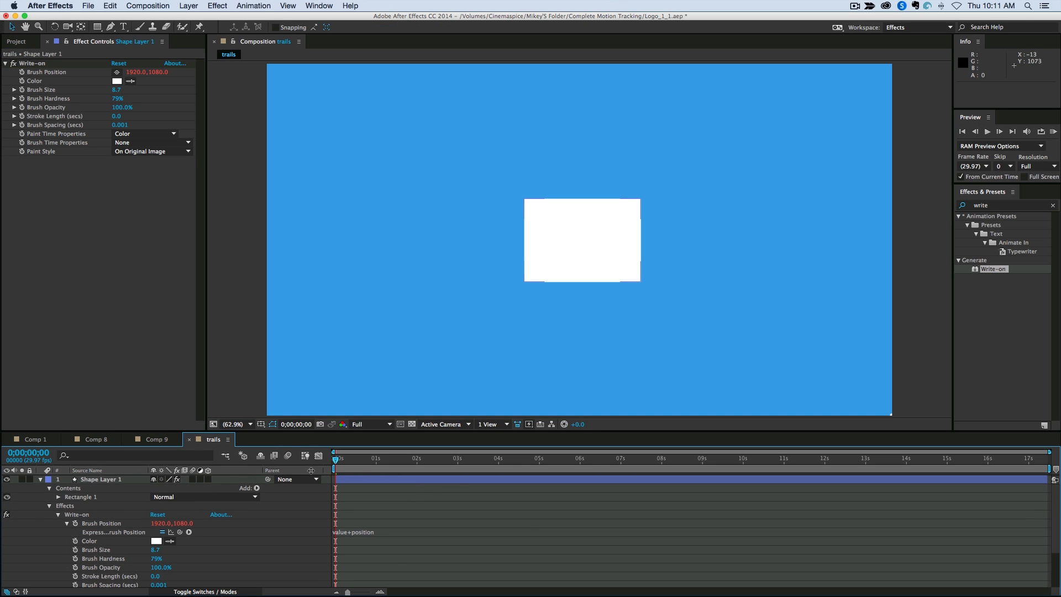
# - Keyframe the rectangle layer's Position at the first frame and move the rectangle up and to the right at frame 7
pyautogui.click(98, 478)
pyautogui.press('p')
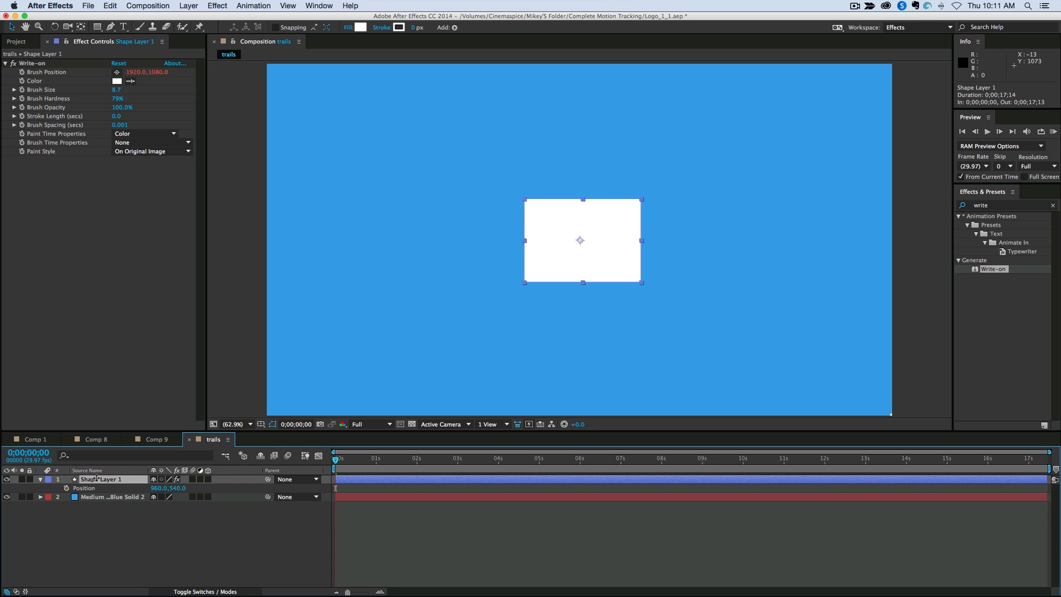
pyautogui.click(66, 488)
pyautogui.press('space')
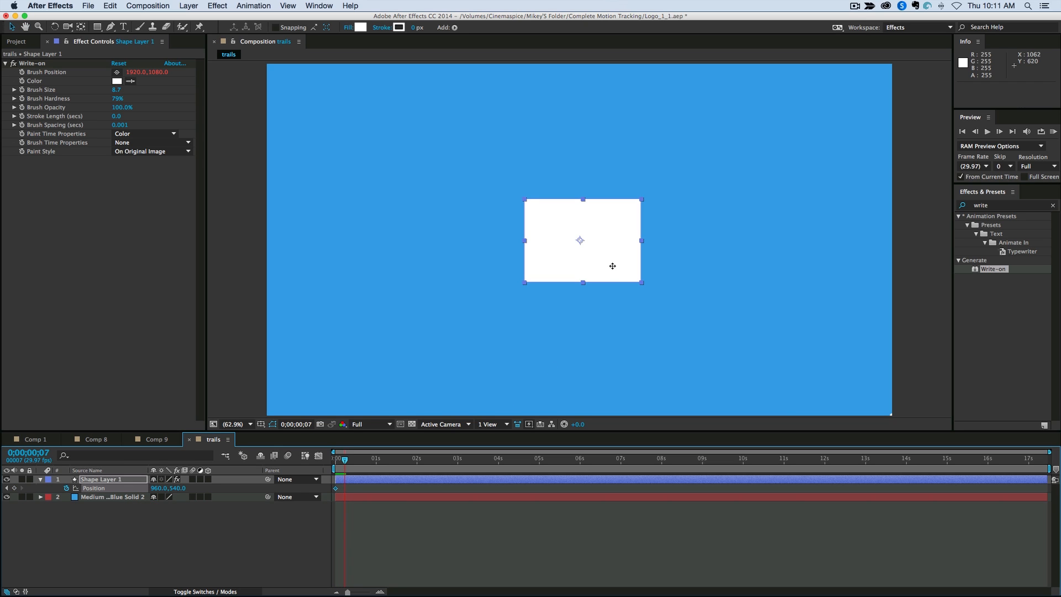
pyautogui.scroll(-1, 691, 208)
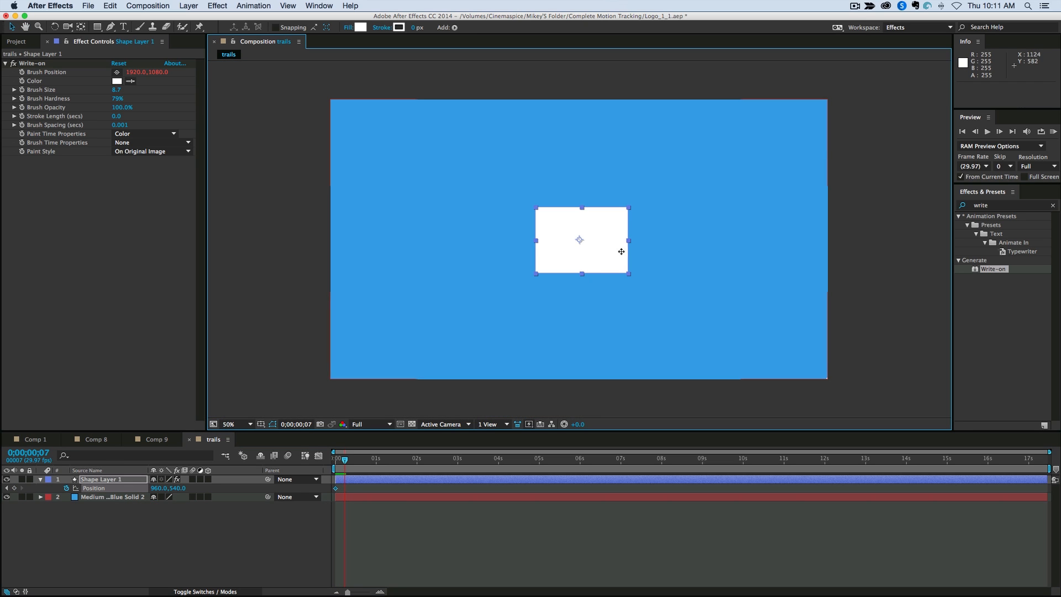
pyautogui.moveTo(602, 260); pyautogui.dragTo(684, 160)
# - Add further Position keyframes that carry the rectangle around a loop, ending at 1344, 240 on frame 25
pyautogui.press('space')
pyautogui.press('pagedown')
pyautogui.press('pagedown')
pyautogui.press('pagedown')
pyautogui.press('pagedown')
pyautogui.press('pagedown')
pyautogui.press('pagedown')
pyautogui.press('pagedown')
pyautogui.press('pagedown')
pyautogui.press('pagedown')
pyautogui.press('pagedown')
pyautogui.press('pagedown')
pyautogui.press('pagedown')
pyautogui.press('pagedown')
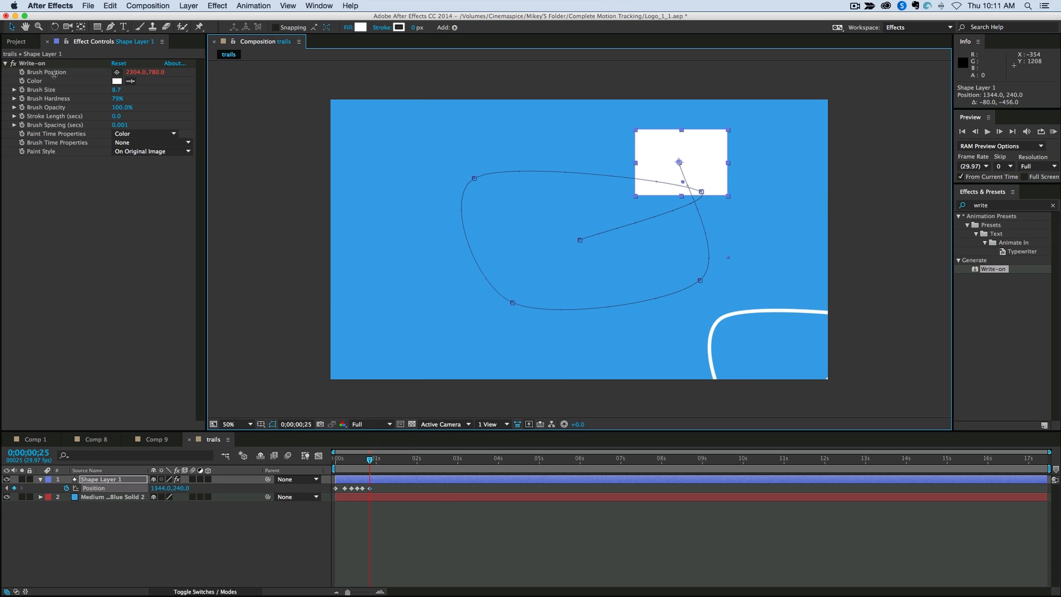
# - Set the Write-on Brush Position's base value to 0, 0 so the trail follows the rectangle
pyautogui.click(136, 73)
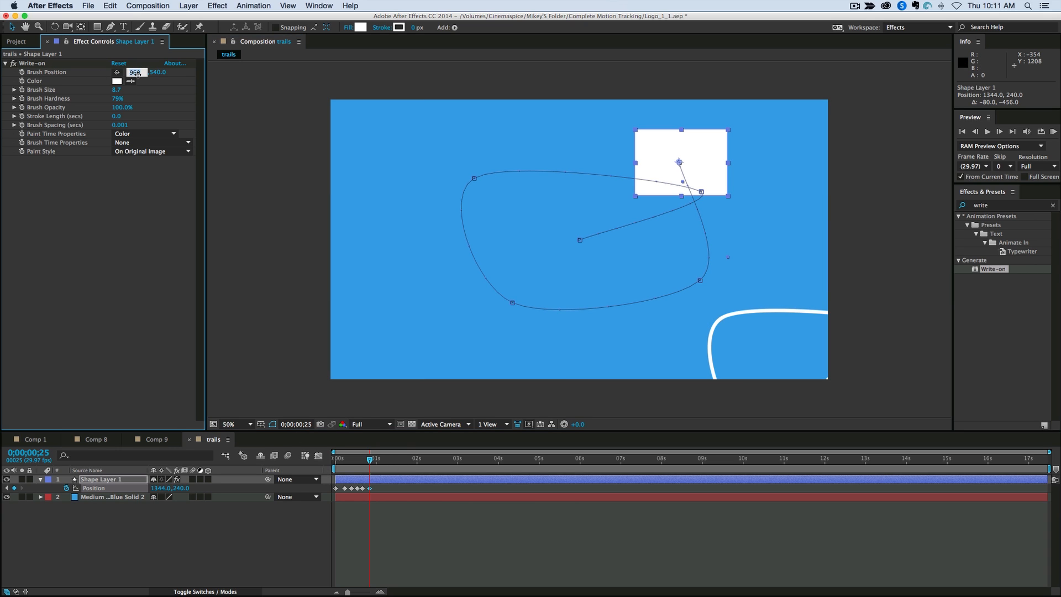
pyautogui.write('0')
pyautogui.press('Tab')
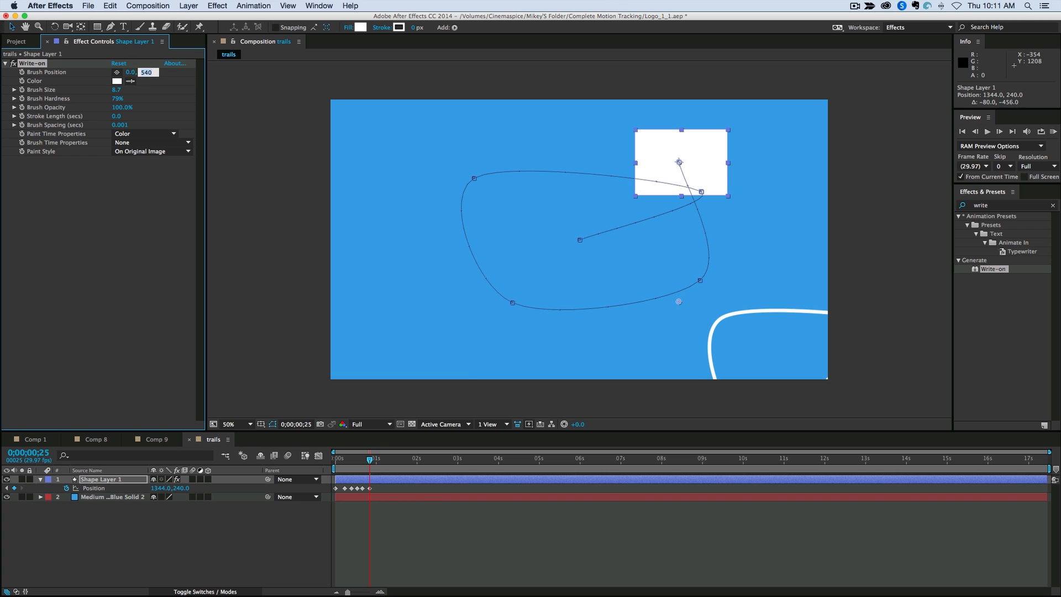
pyautogui.write('0')
pyautogui.press('Return')
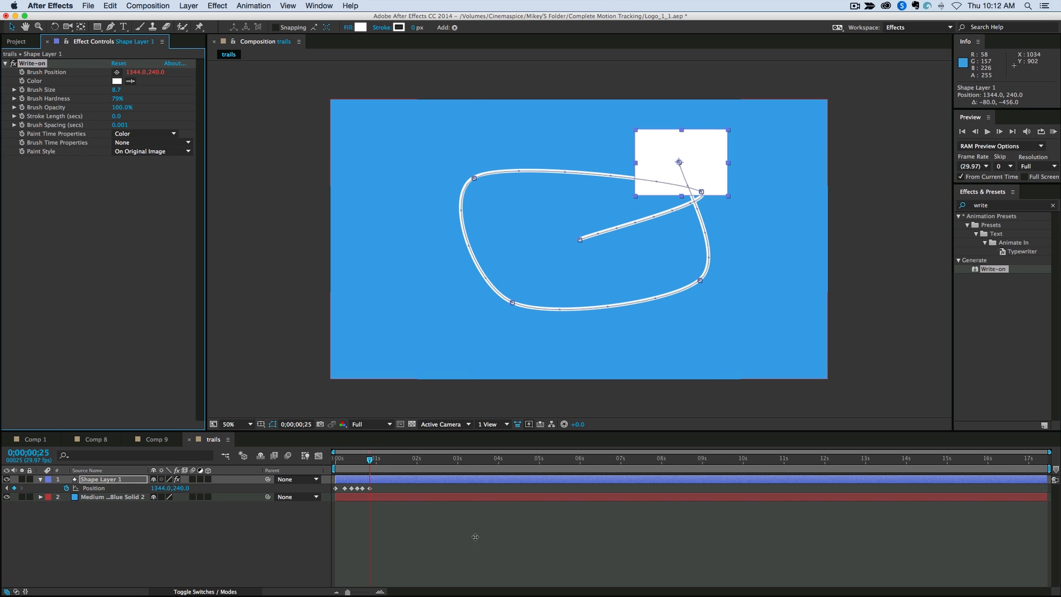
# - Play back the moving rectangle and its trail from the first frame
pyautogui.click(458, 541)
pyautogui.moveTo(371, 460); pyautogui.dragTo(302, 460)
pyautogui.press('space')
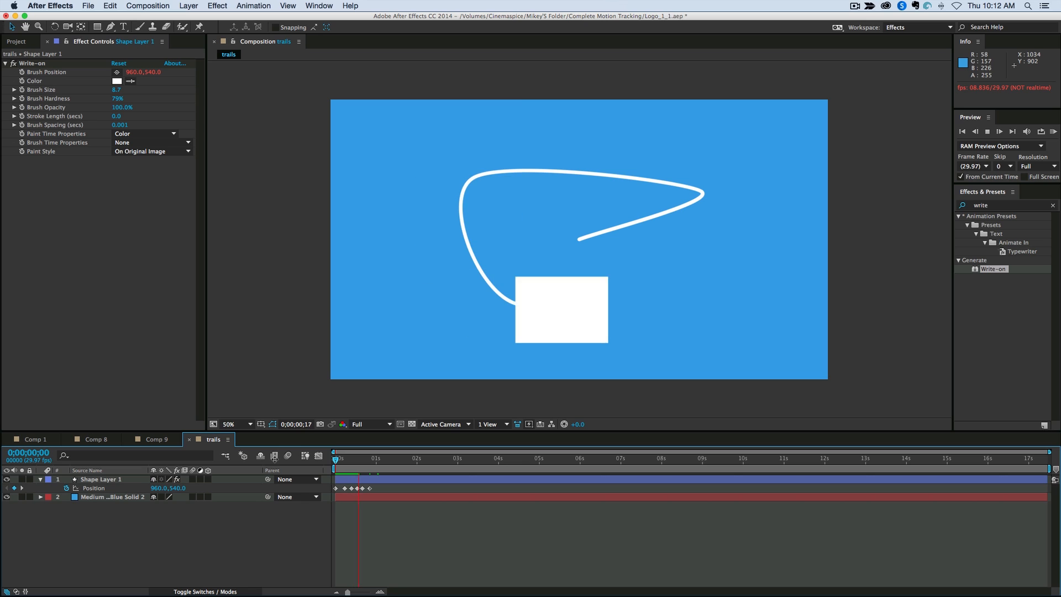
# - Replay the rectangle's motion and its drawn trail from the start of the timeline
pyautogui.press('space')
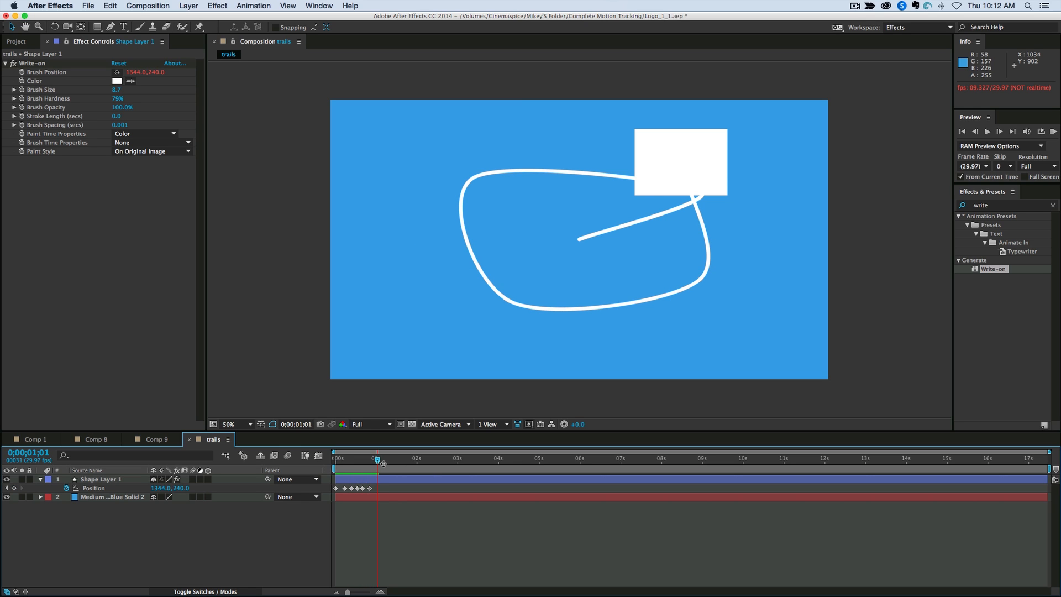
pyautogui.moveTo(373, 460); pyautogui.dragTo(337, 461)
pyautogui.press('space')
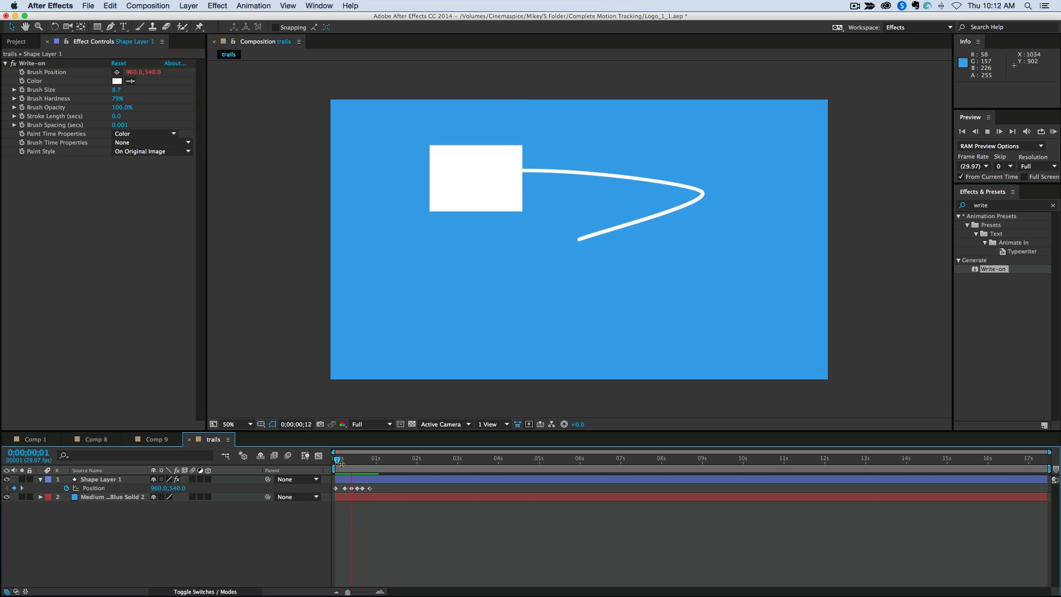
pyautogui.press('space')
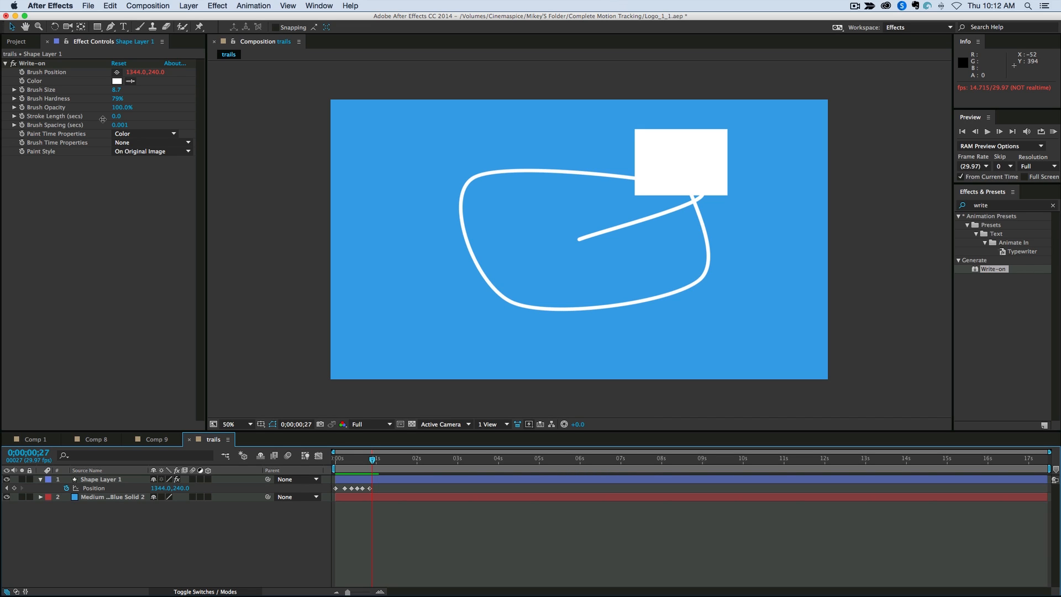
# - Add the expression value/100 to the Write-on effect's Stroke Length and return to the first frame
pyautogui.keyDown('alt'); pyautogui.click(23, 116); pyautogui.keyUp('alt')
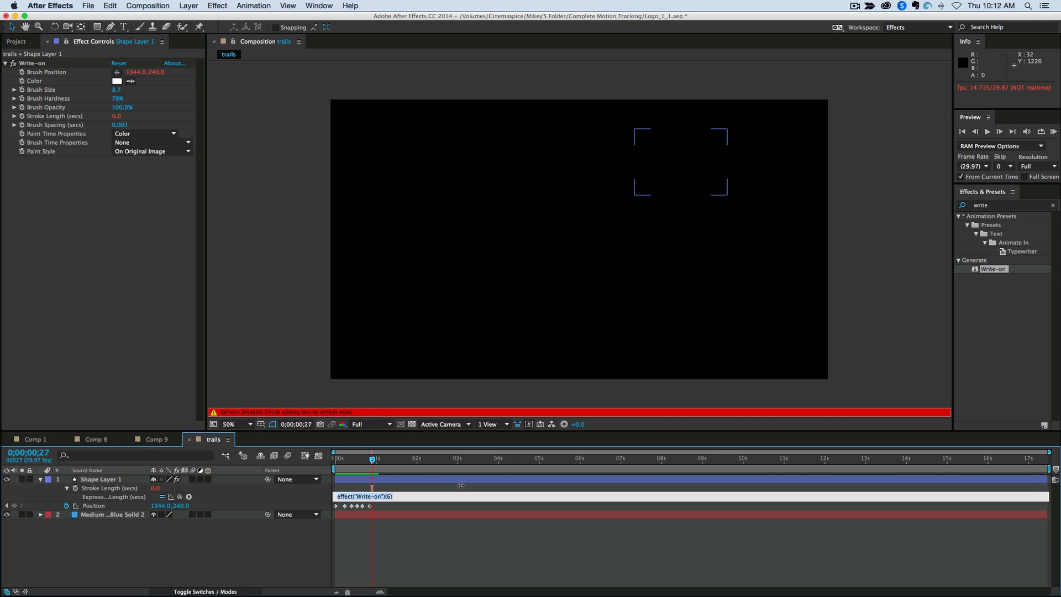
pyautogui.write('value/100')
pyautogui.click(502, 544)
pyautogui.moveTo(370, 462); pyautogui.dragTo(312, 461)
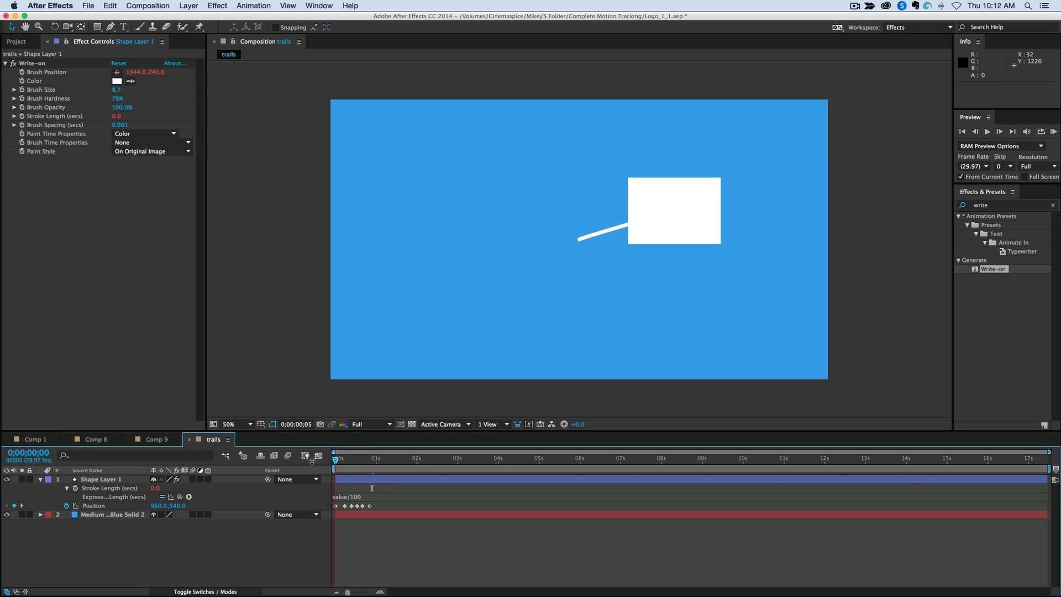
# - Raise the Write-on Stroke Length to 0.1 seconds and preview the shortened trail
pyautogui.moveTo(116, 121); pyautogui.dragTo(140, 117)
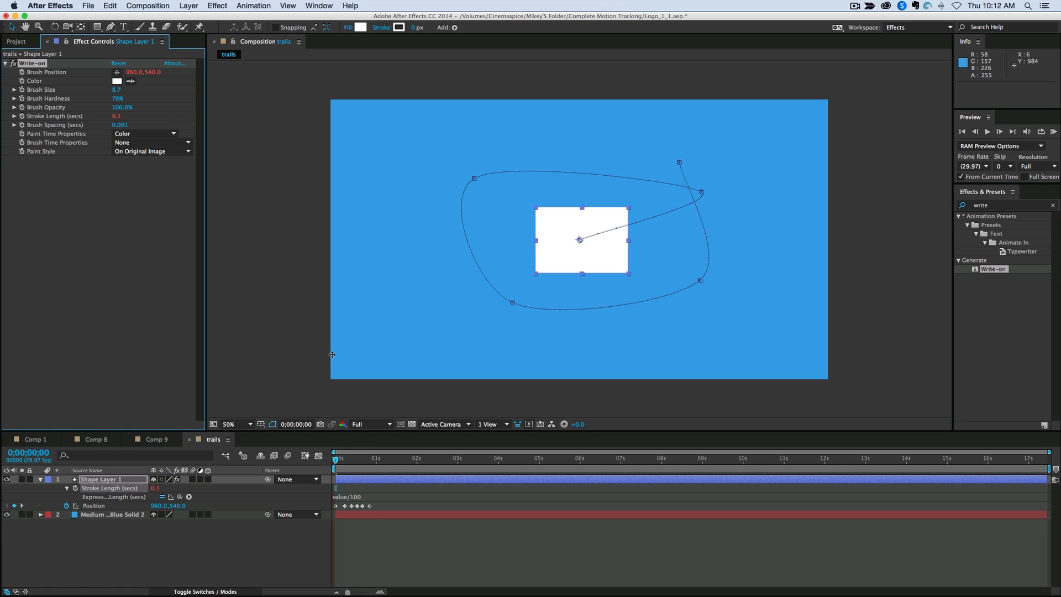
pyautogui.press('space')
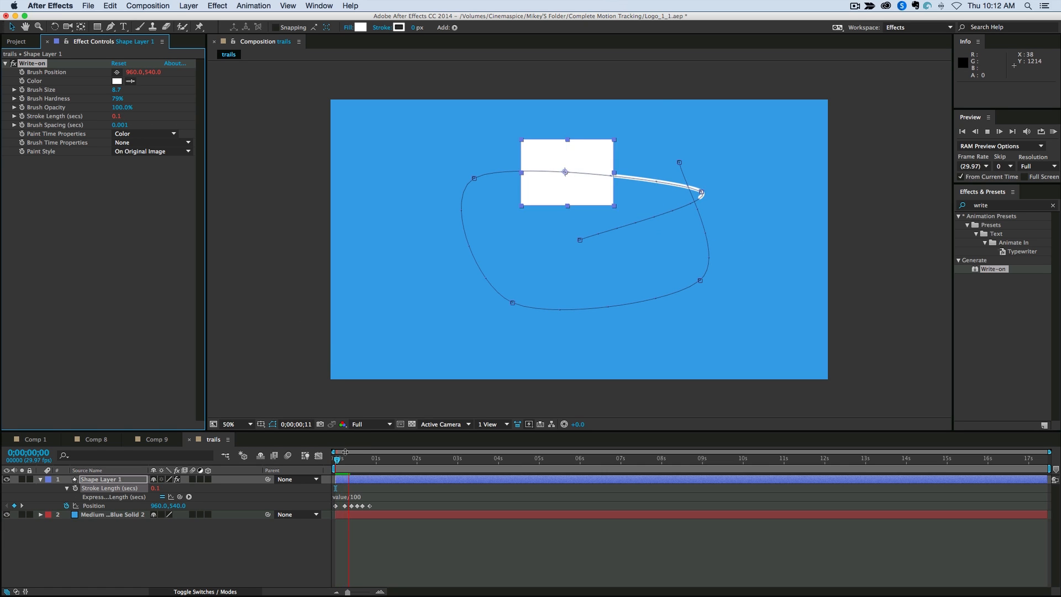
pyautogui.press('space')
# - Raise the Write-on Stroke Length to 0.2 seconds and preview the trail from the first frame
pyautogui.moveTo(117, 118); pyautogui.dragTo(137, 117)
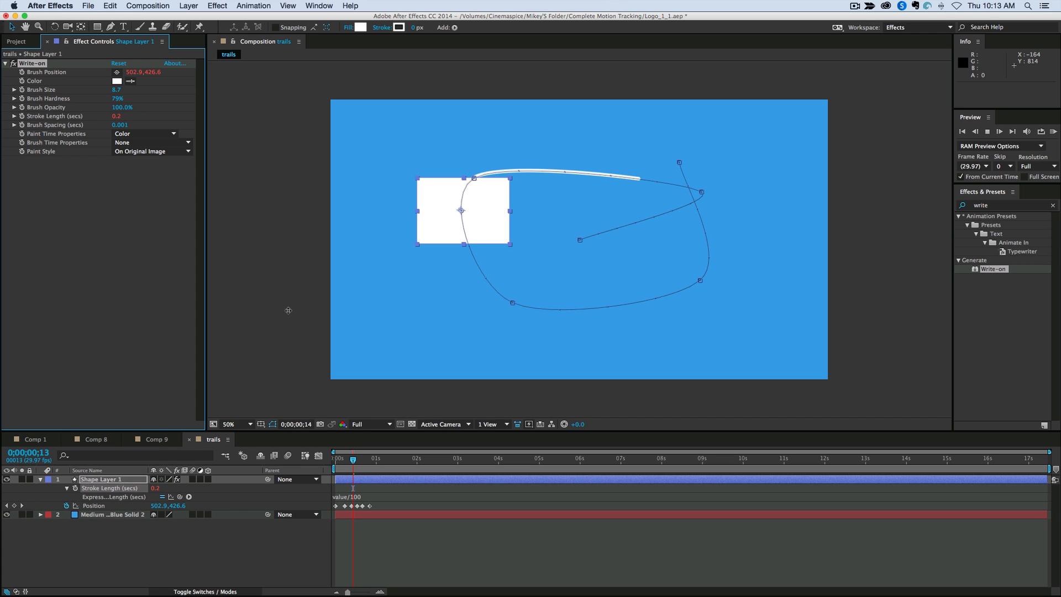
pyautogui.press('space')
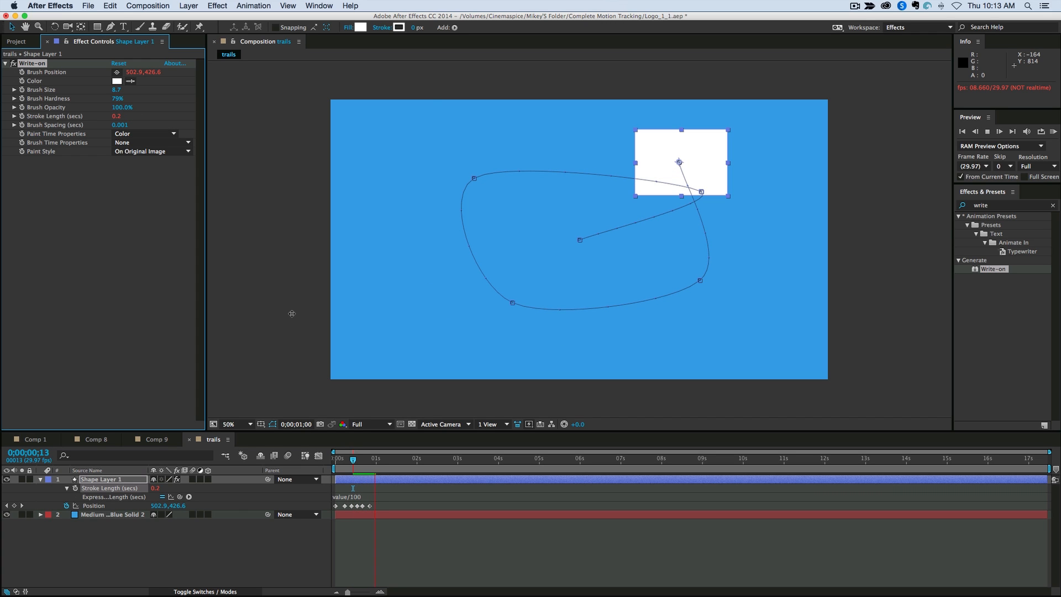
pyautogui.press('space')
pyautogui.click(391, 566)
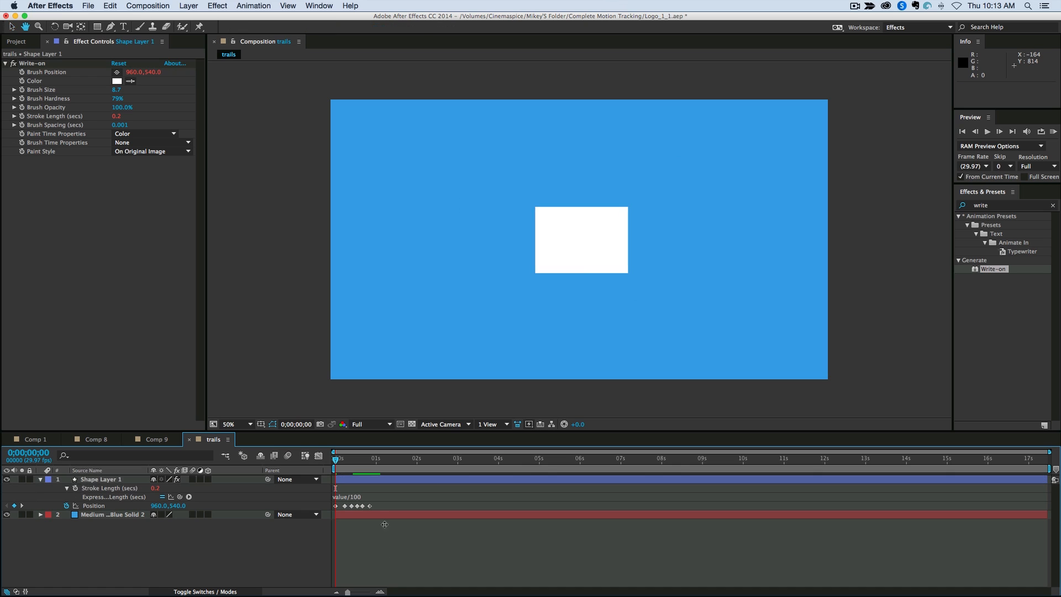
pyautogui.press('space')
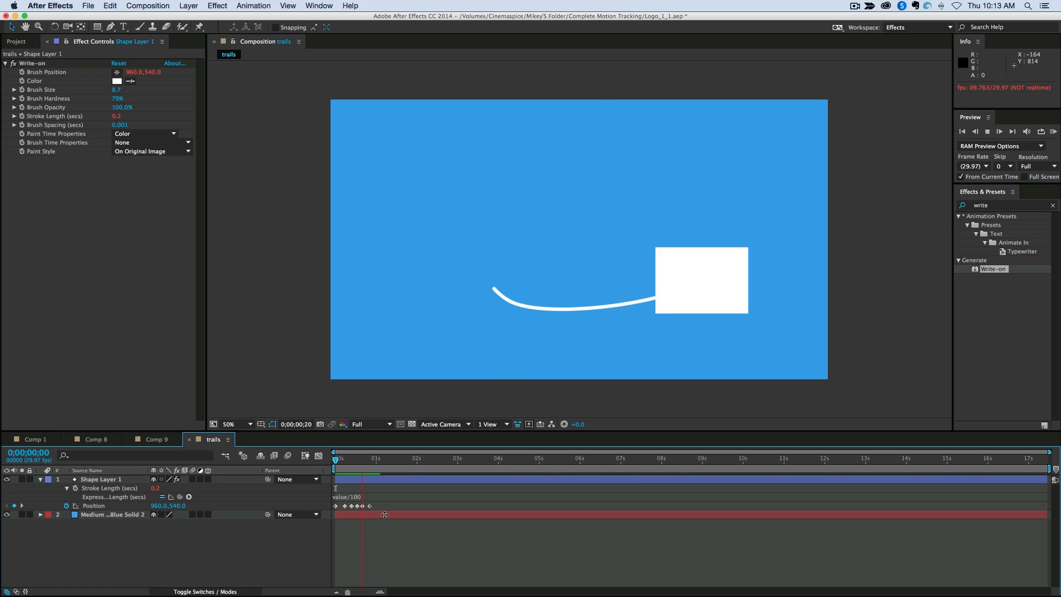
pyautogui.press('space')
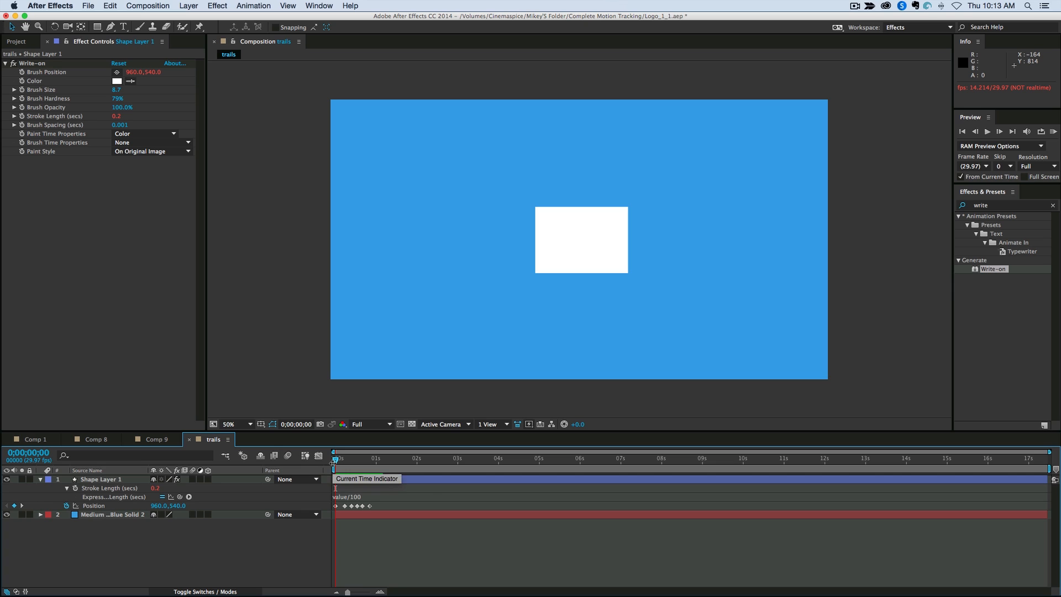
# - Change the rectangle's fill colour to red and preview the white trail against it
pyautogui.click(618, 264)
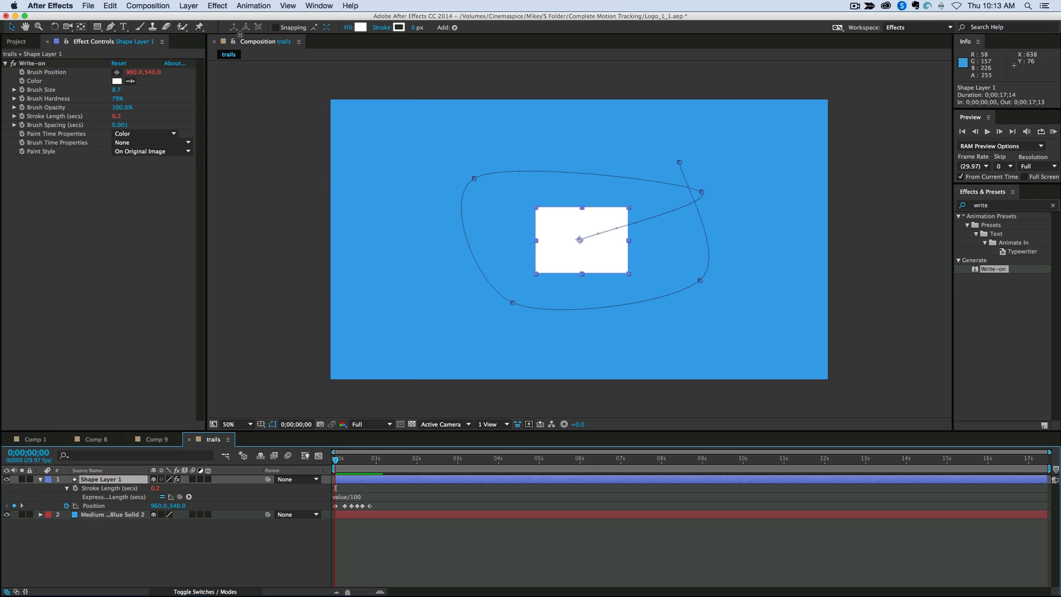
pyautogui.click(360, 29)
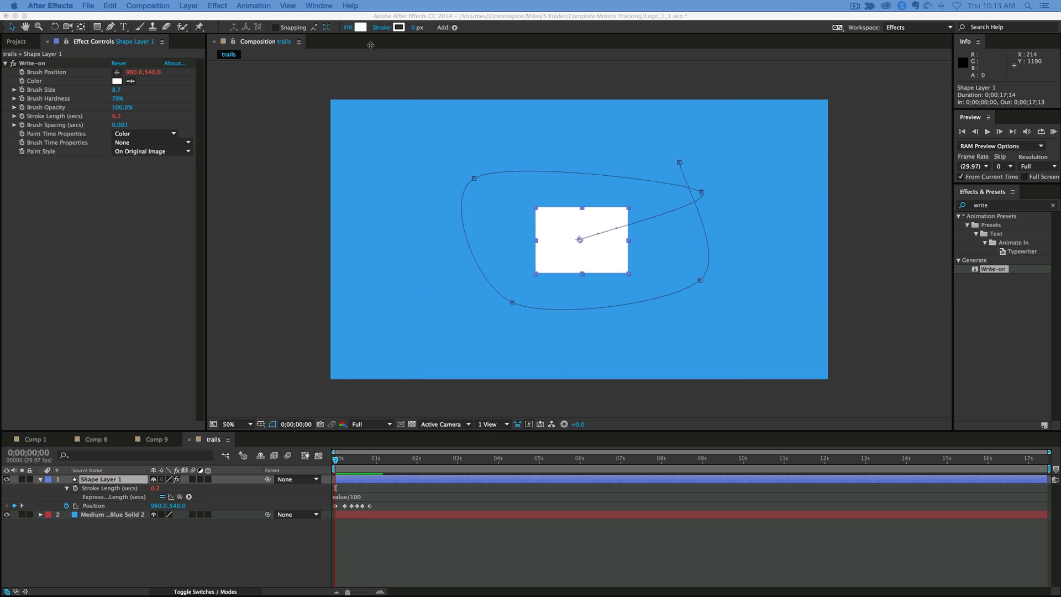
pyautogui.moveTo(226, 238); pyautogui.dragTo(331, 214)
pyautogui.click(360, 209)
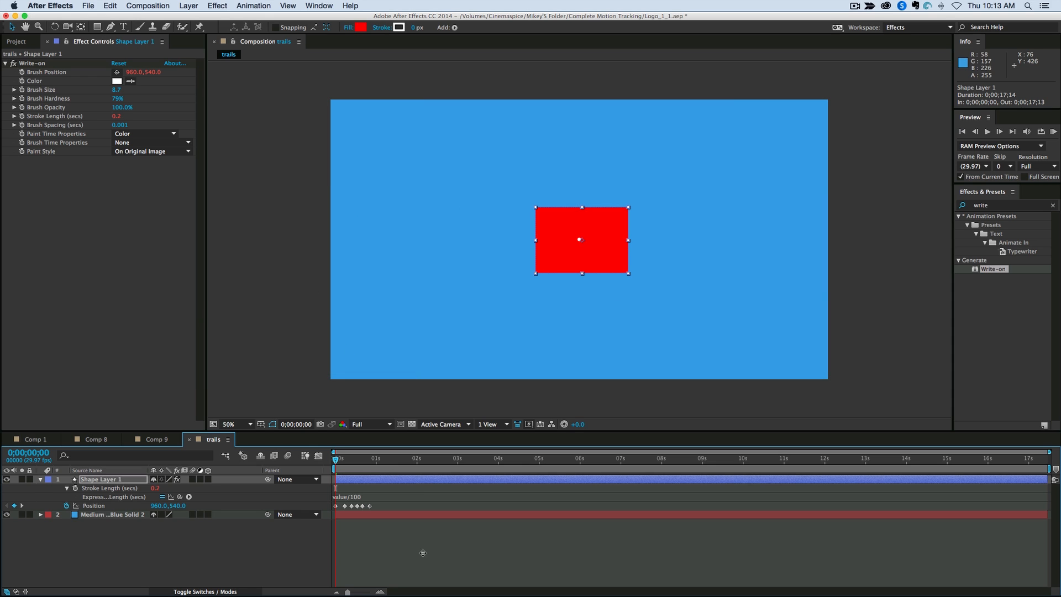
pyautogui.press('space')
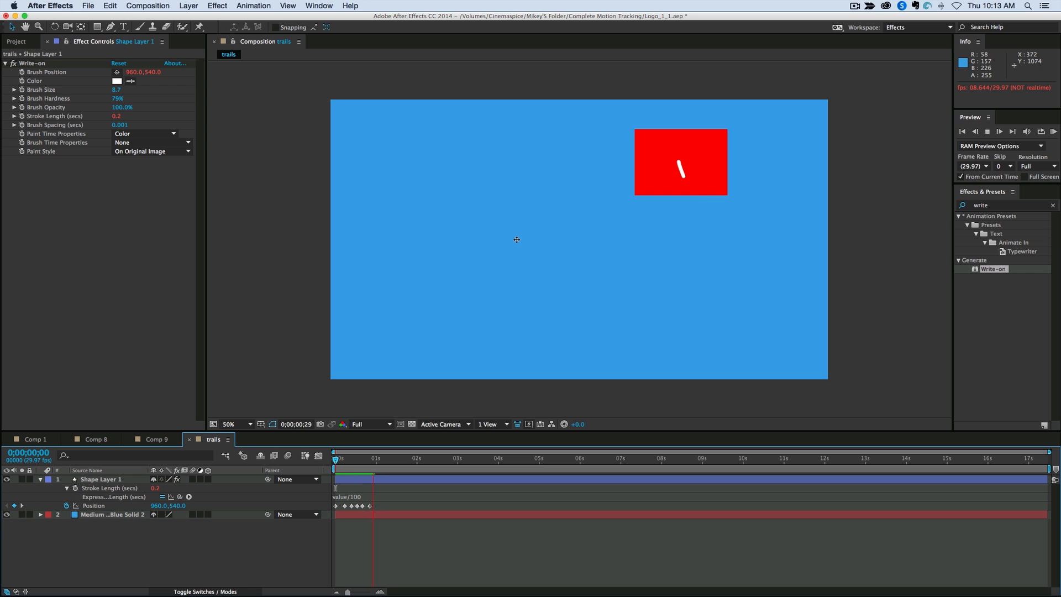
pyautogui.press('space')
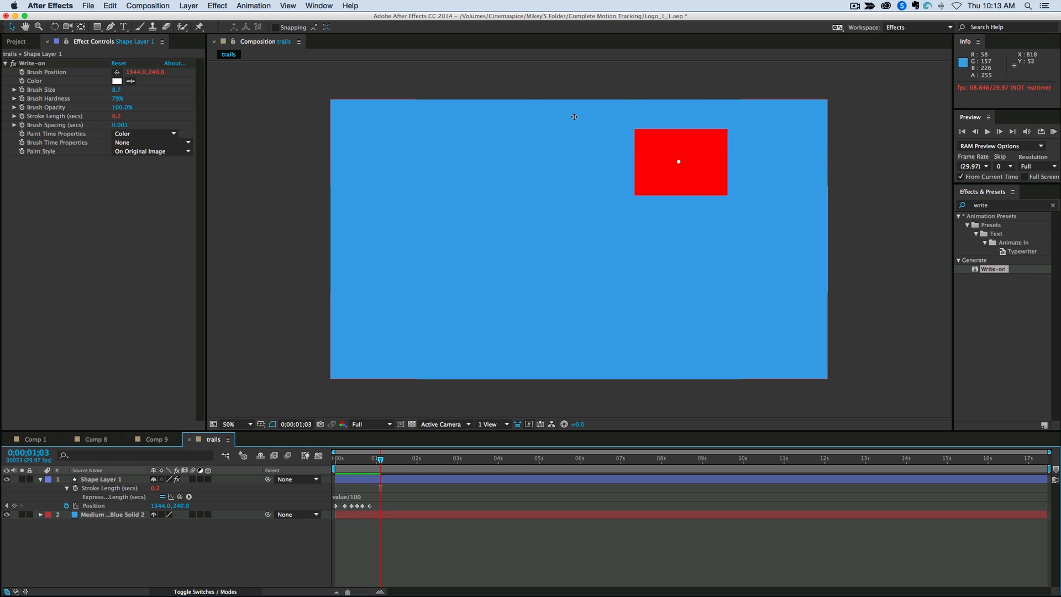
# - Duplicate the Write-on effect and offset the copy's brush point to the rectangle's upper-left corner, about -132, -88
pyautogui.click(40, 63)
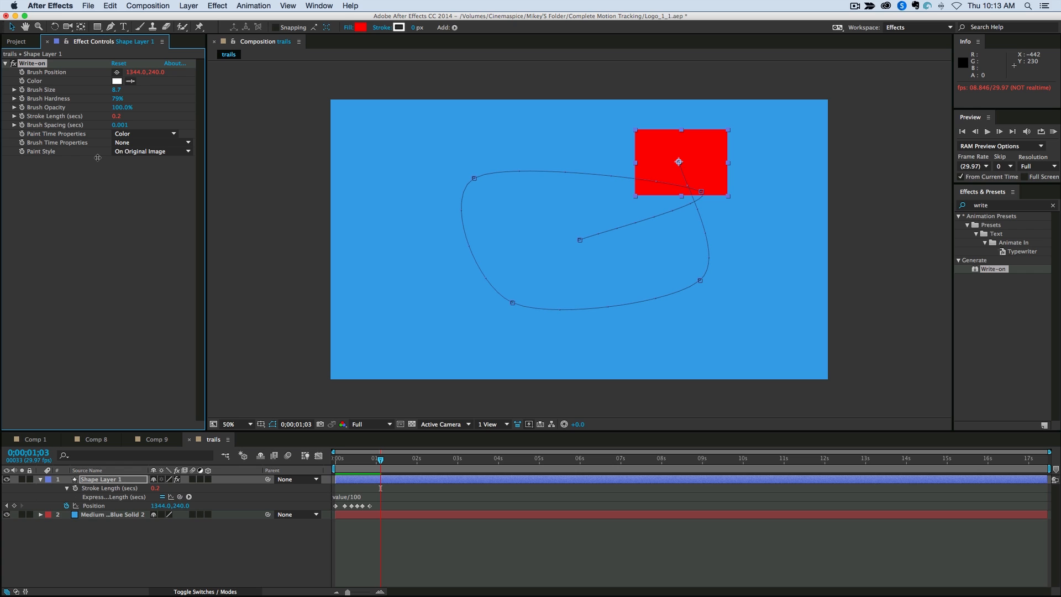
pyautogui.press('super+d')
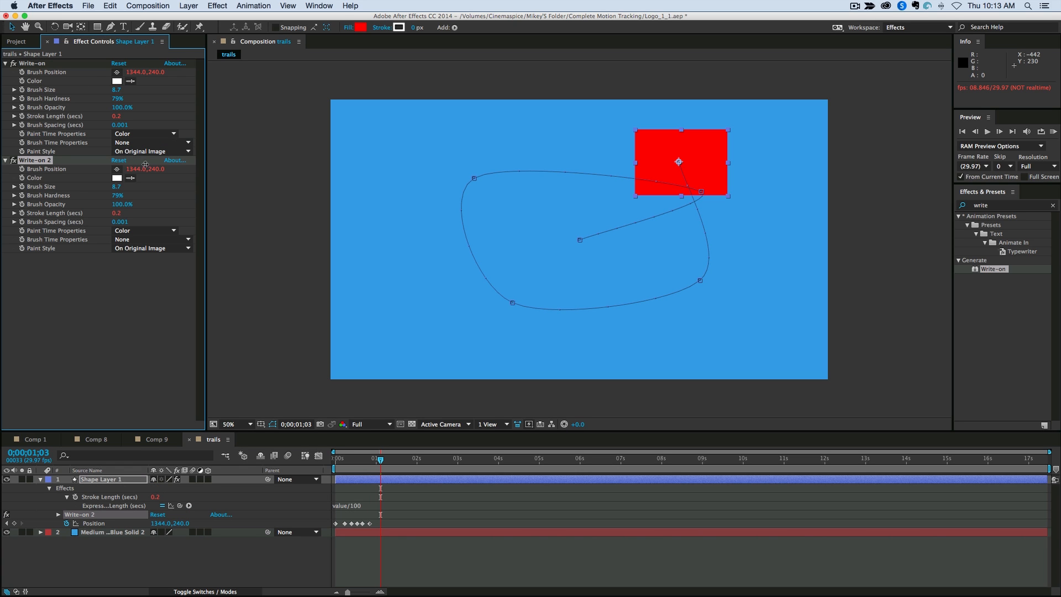
pyautogui.moveTo(678, 161); pyautogui.dragTo(646, 141)
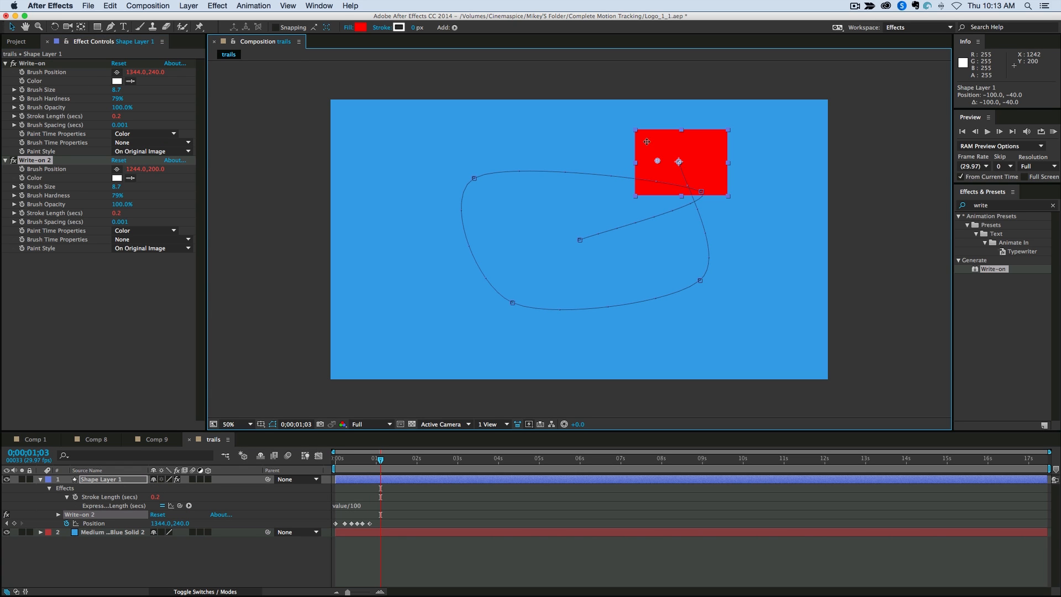
# - Duplicate the Write-on effect three more times, placing one brush point in each remaining corner of the rectangle
pyautogui.press('super+d')
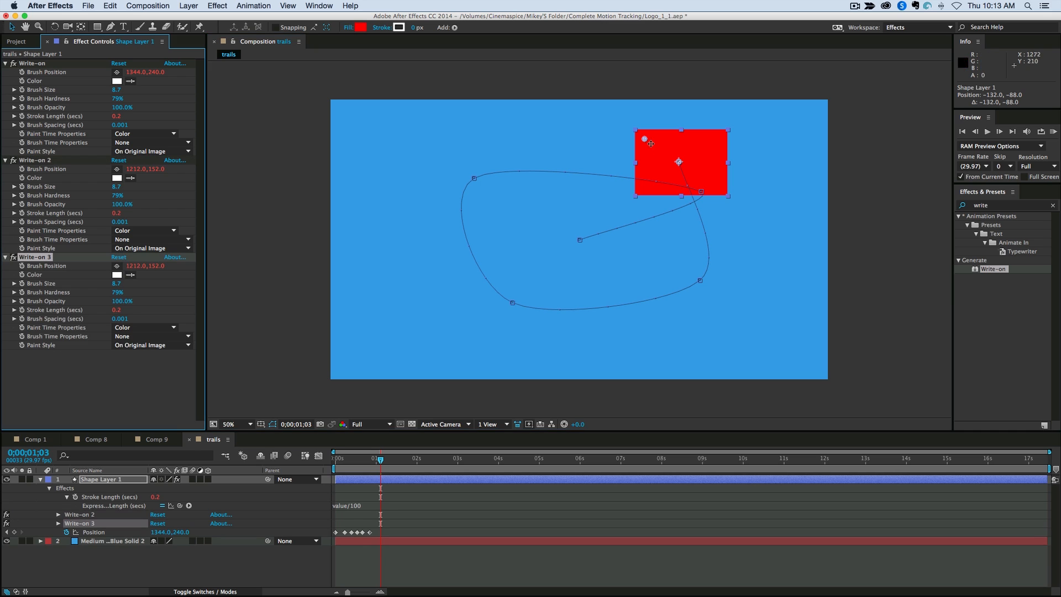
pyautogui.moveTo(644, 140)
pyautogui.mouseDown()
pyautogui.moveTo(645, 190)
pyautogui.moveTo(708, 189)
pyautogui.moveTo(718, 139)
pyautogui.mouseUp()
pyautogui.press('super+d')
pyautogui.press('super+d')
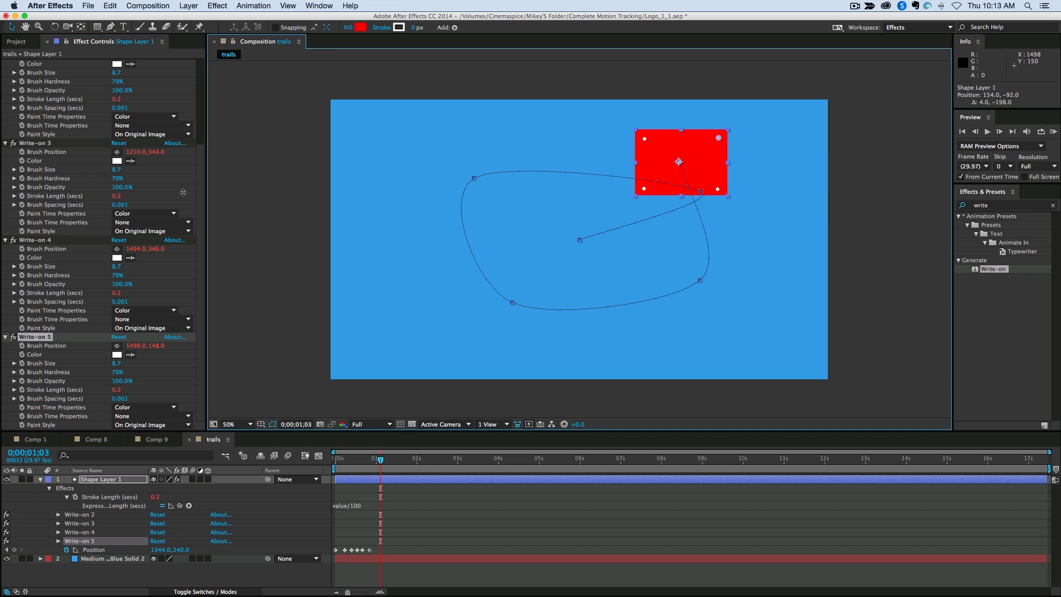
# - Check the base Brush Position offset of Write-on 3 and play back all five trails from the start
pyautogui.click(138, 152)
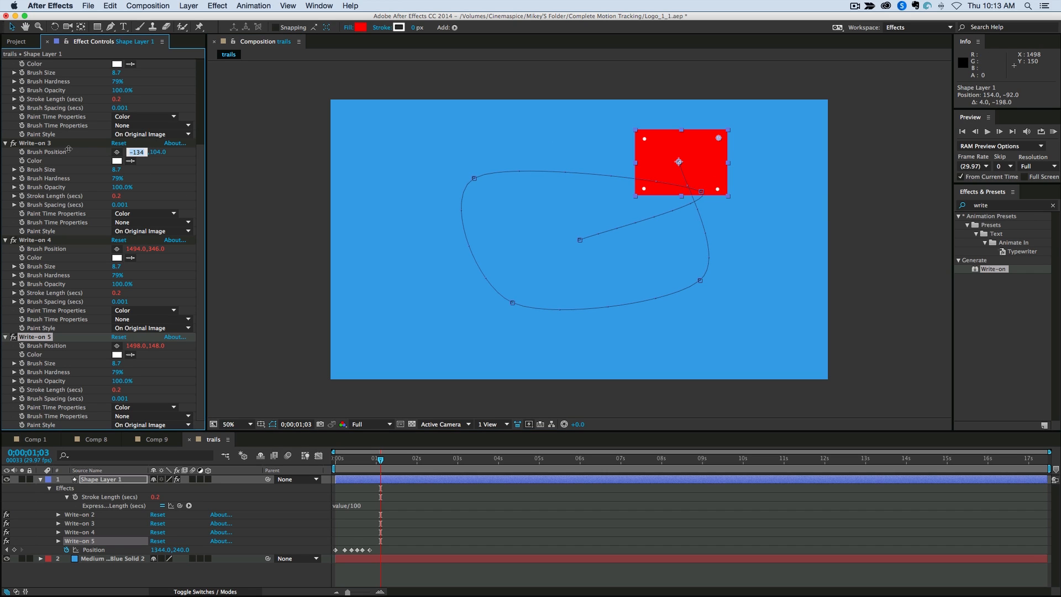
pyautogui.click(169, 169)
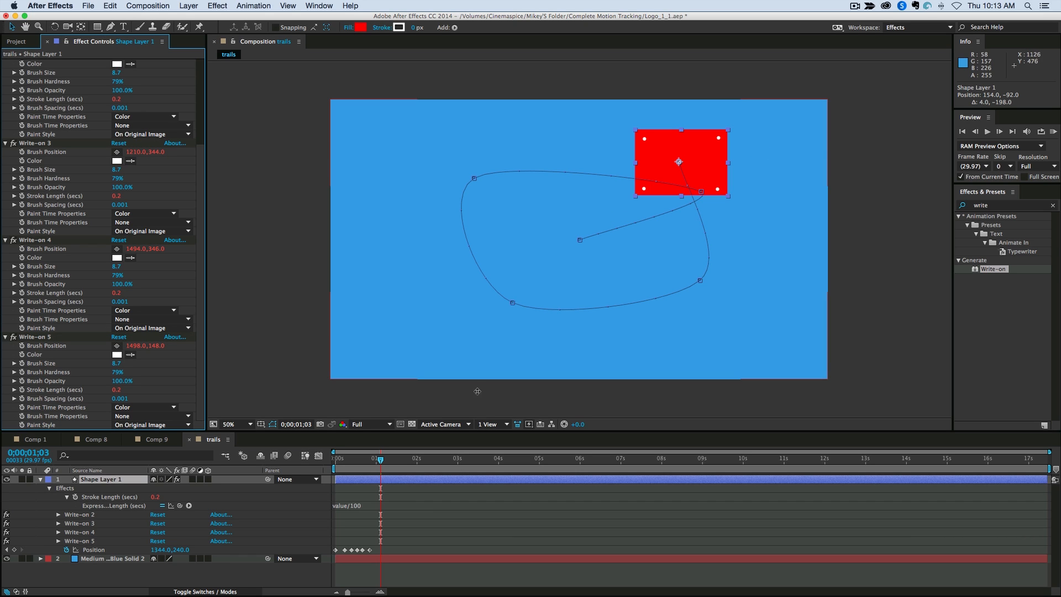
pyautogui.moveTo(376, 461); pyautogui.dragTo(330, 459)
pyautogui.press('space')
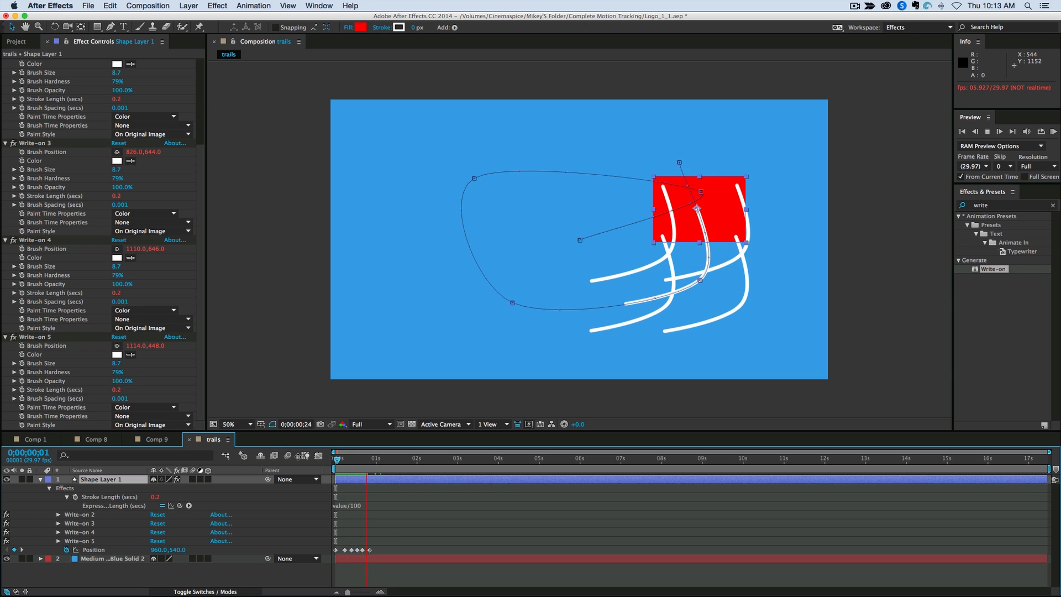
pyautogui.press('space')
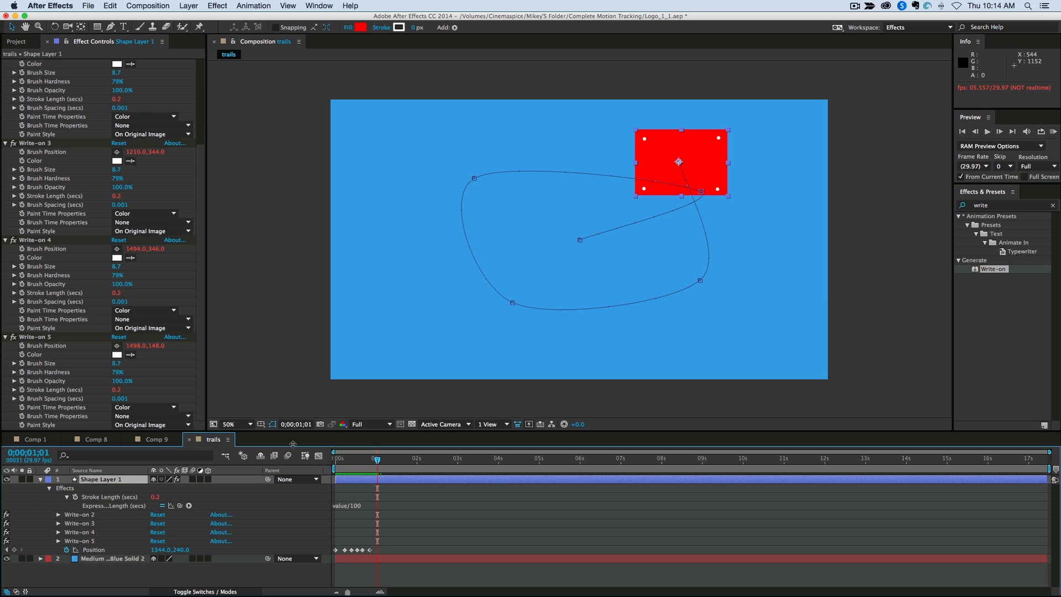
# - Try rotating the rectangle layer, undo the rotation, and show the layer's Scale property
pyautogui.click(39, 479)
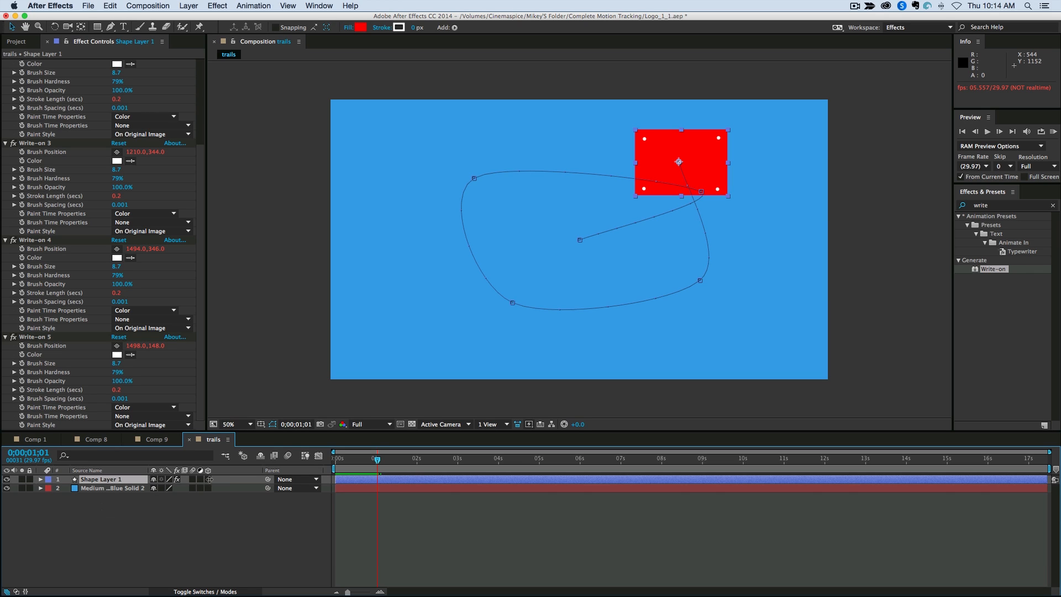
pyautogui.click(360, 479)
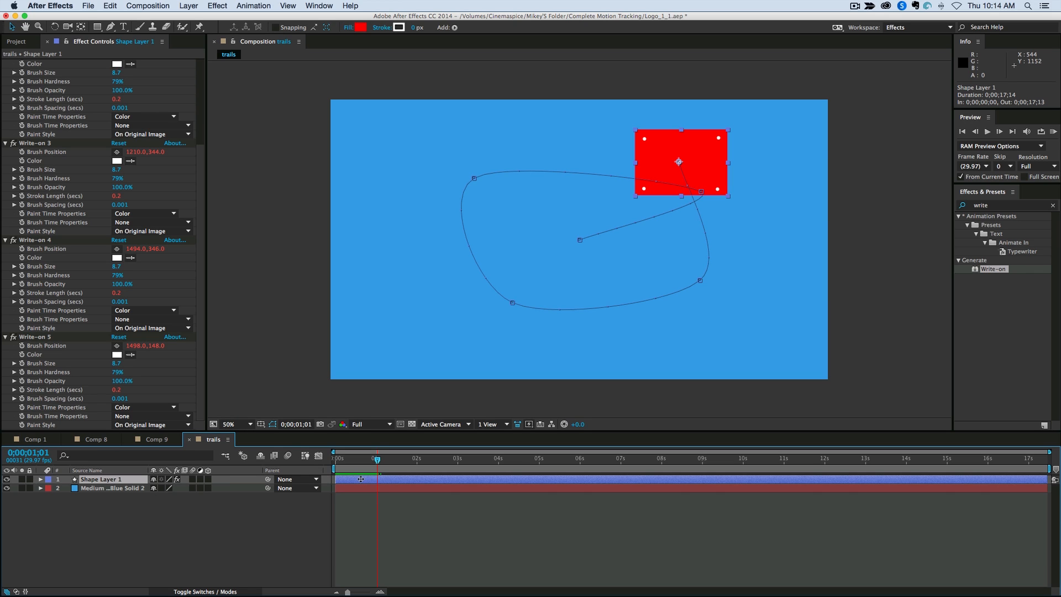
pyautogui.press('r')
pyautogui.moveTo(169, 488)
pyautogui.mouseDown()
pyautogui.moveTo(200, 487)
pyautogui.moveTo(159, 486)
pyautogui.moveTo(204, 486)
pyautogui.moveTo(141, 484)
pyautogui.moveTo(153, 485)
pyautogui.mouseUp()
pyautogui.press('super+z')
pyautogui.press('s')
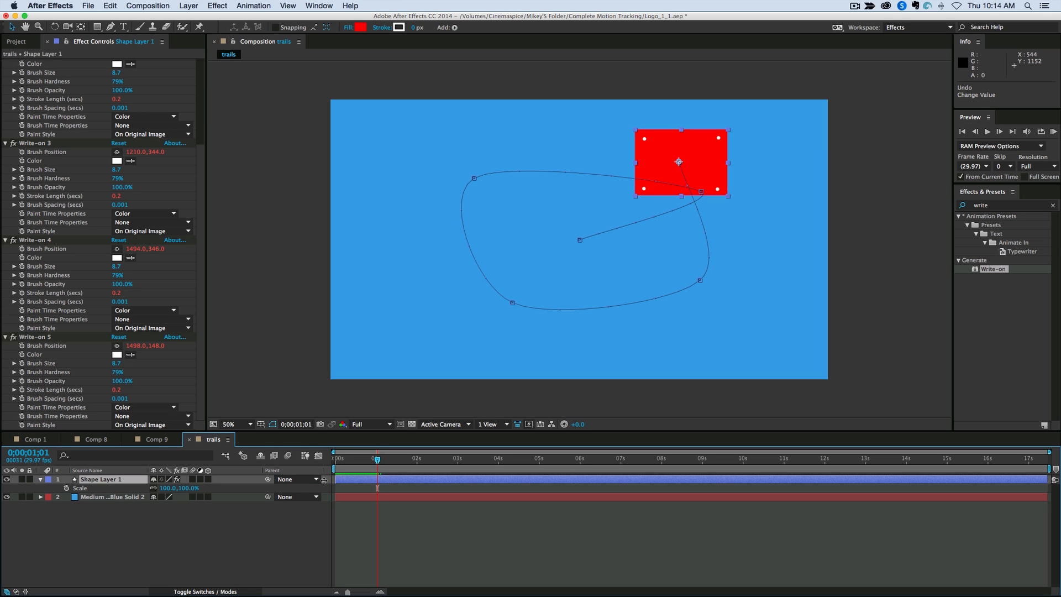
# - Delete all five Write-on effects from the rectangle layer
pyautogui.scroll(5, 72, 348)
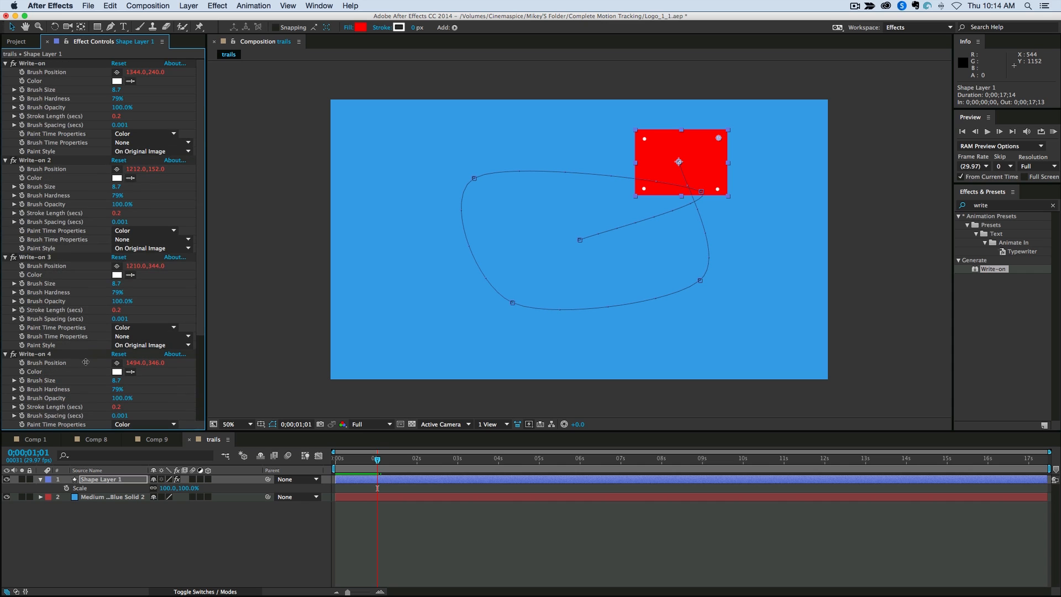
pyautogui.keyDown('shift'); pyautogui.click(51, 65); pyautogui.keyUp('shift')
pyautogui.press('Delete')
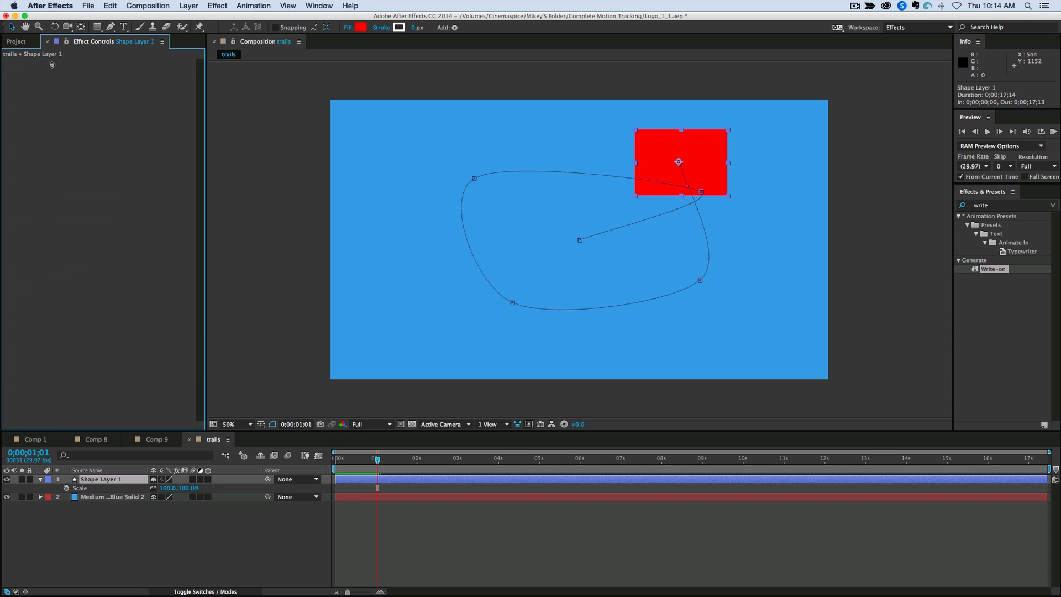
# - Copy the first Write-on effect from Shape Layer 3 in Comp 9 onto the trails composition's rectangle layer and preview it
pyautogui.click(157, 438)
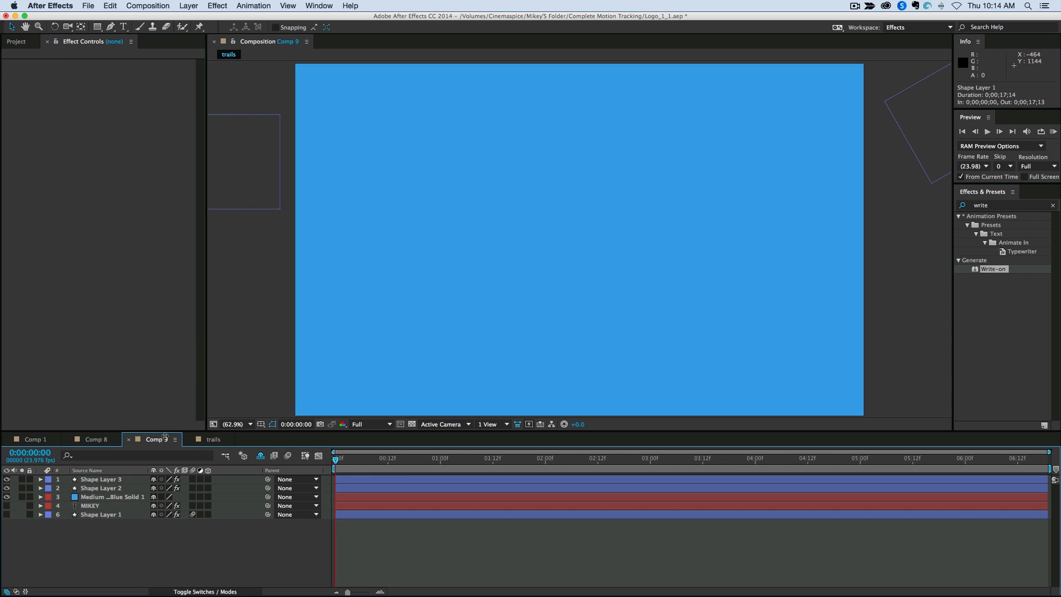
pyautogui.click(109, 478)
pyautogui.click(33, 64)
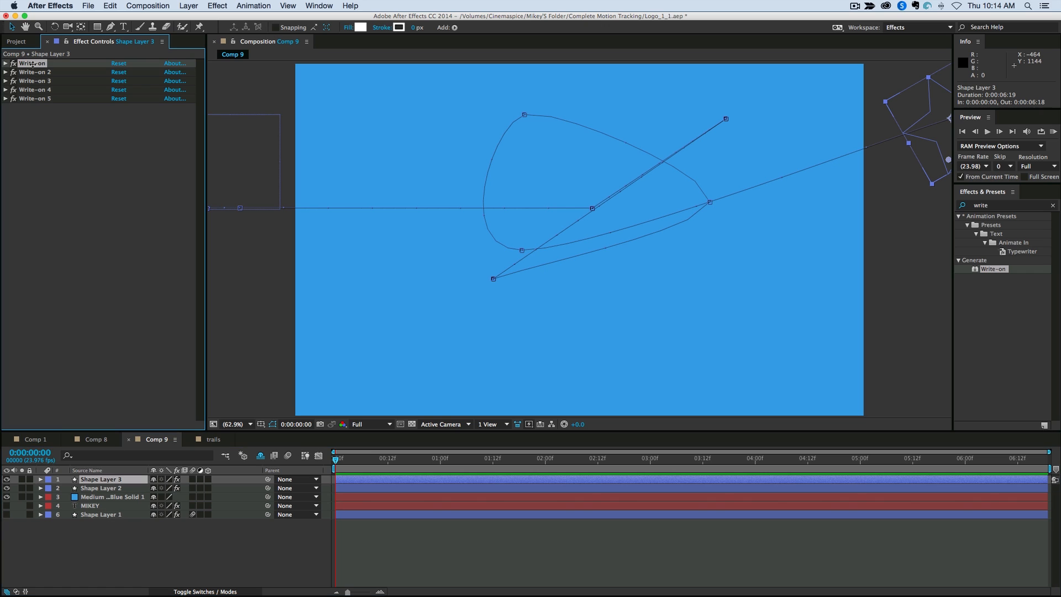
pyautogui.click(213, 438)
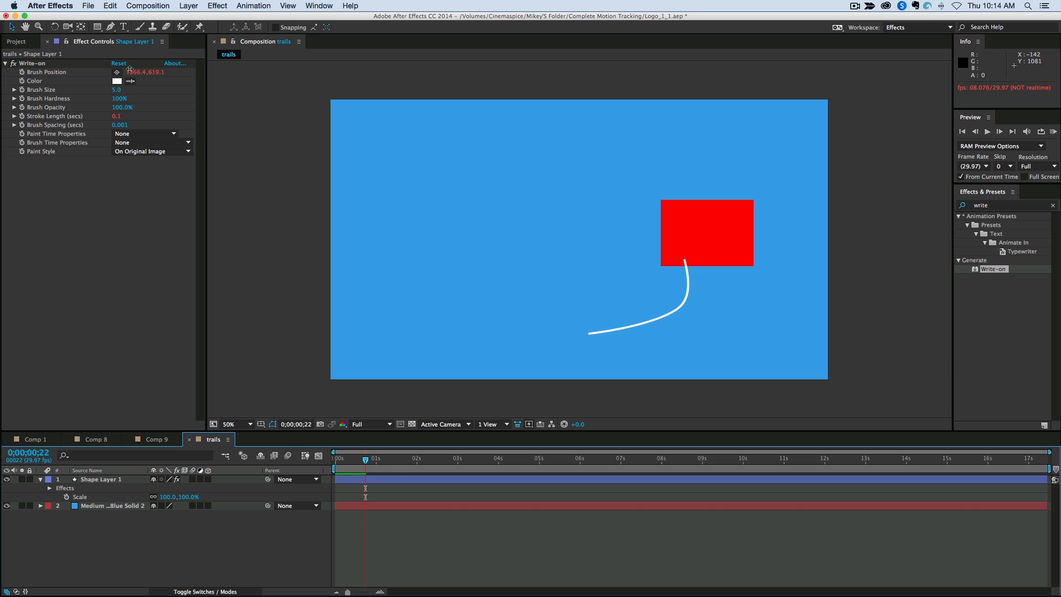
pyautogui.press('space')
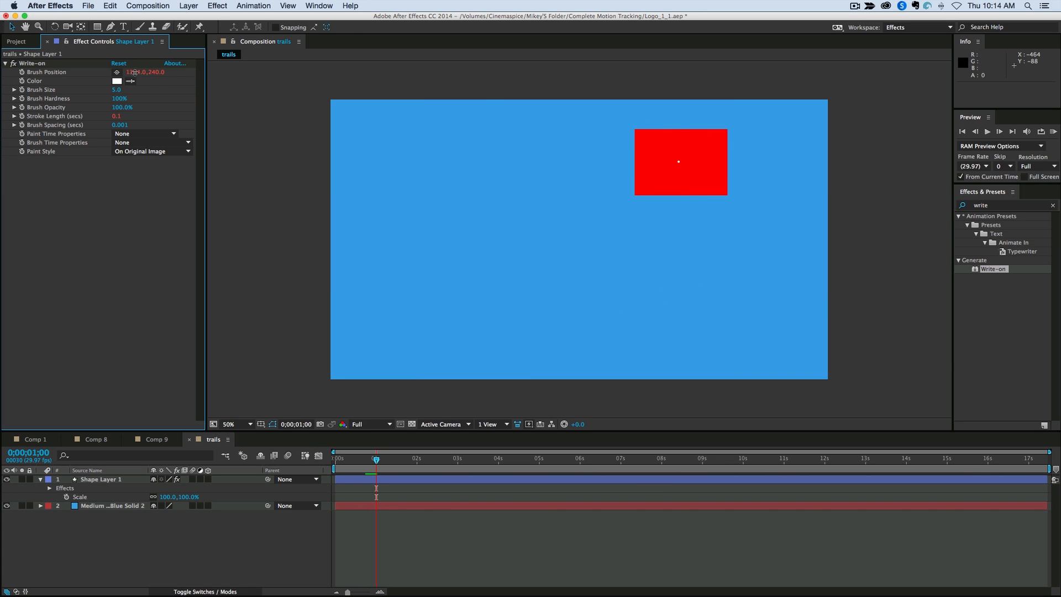
# - Offset the Write-on brush from the rectangle's centre, bringing its Brush Position to 1452.0, 313.8
pyautogui.moveTo(136, 72); pyautogui.dragTo(201, 72)
pyautogui.click(410, 520)
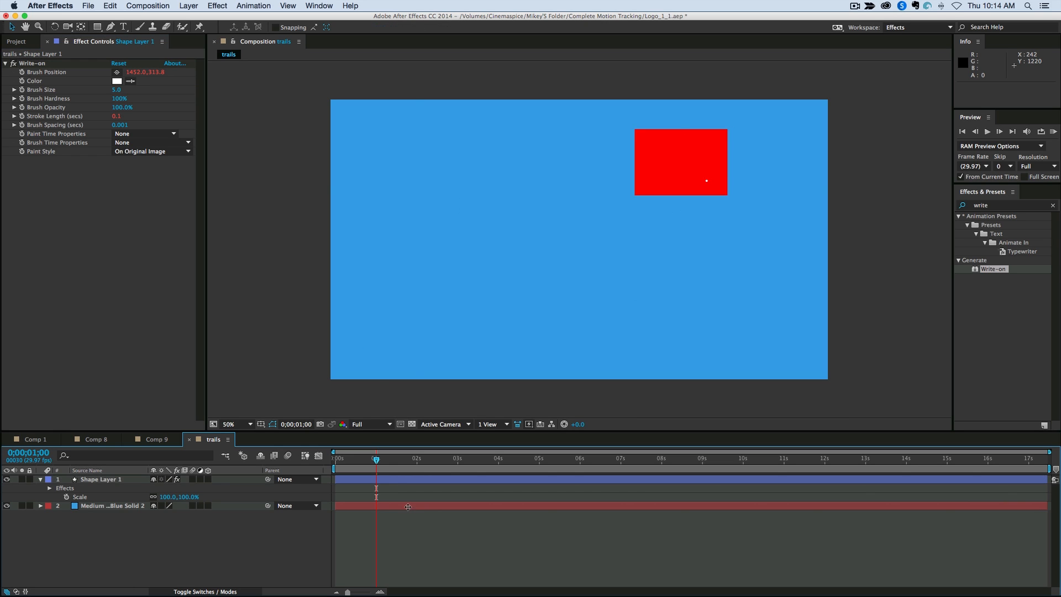
# - Keyframe the rectangle layer's Rotation at 0° on 0;00;01;00 and at -1x-133.0° on 0;00;01;09
pyautogui.click(386, 479)
pyautogui.press('r')
pyautogui.click(67, 488)
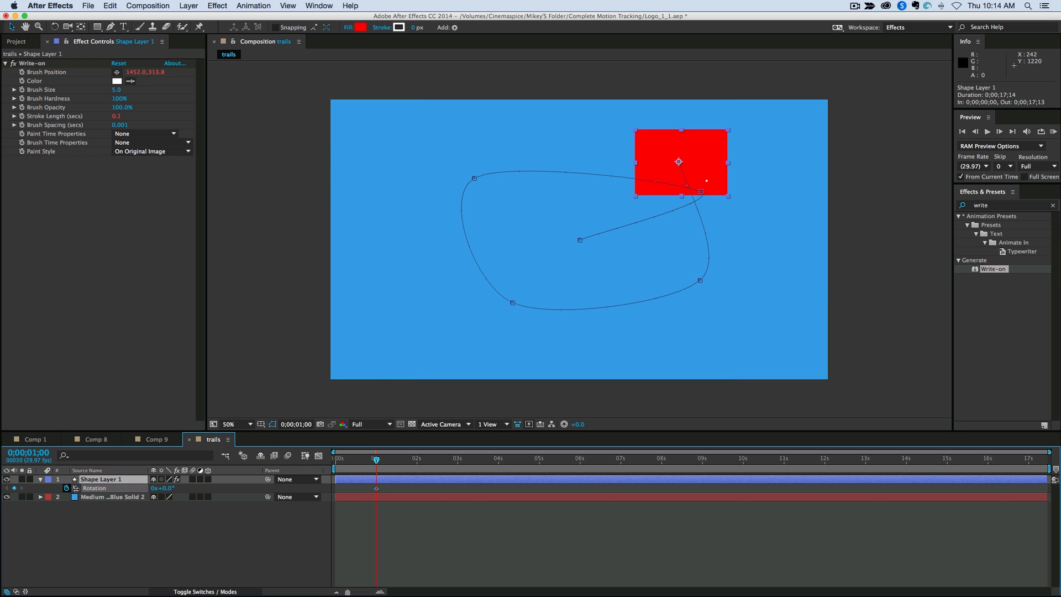
pyautogui.press('space')
pyautogui.press('space')
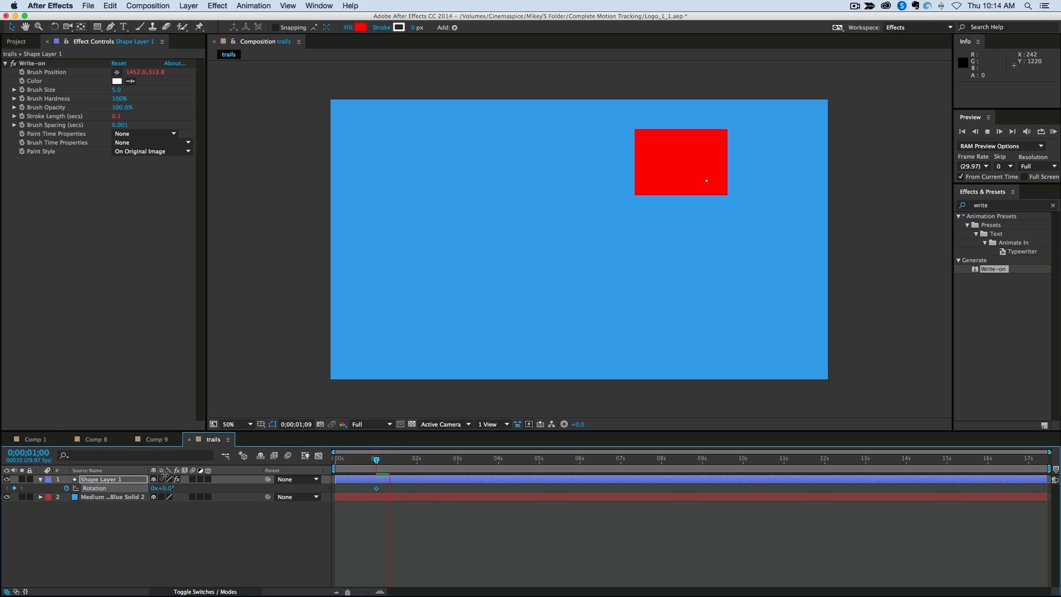
pyautogui.moveTo(166, 487); pyautogui.dragTo(17, 487)
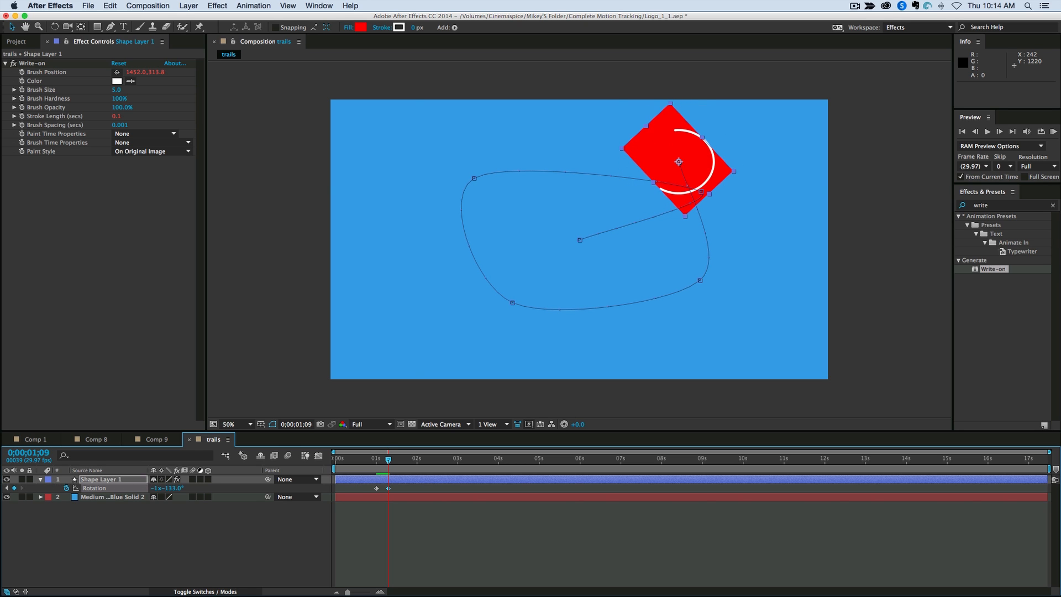
# - Play back the moving and rotating rectangle with its trail from 0;00;00;17
pyautogui.moveTo(388, 459); pyautogui.dragTo(358, 465)
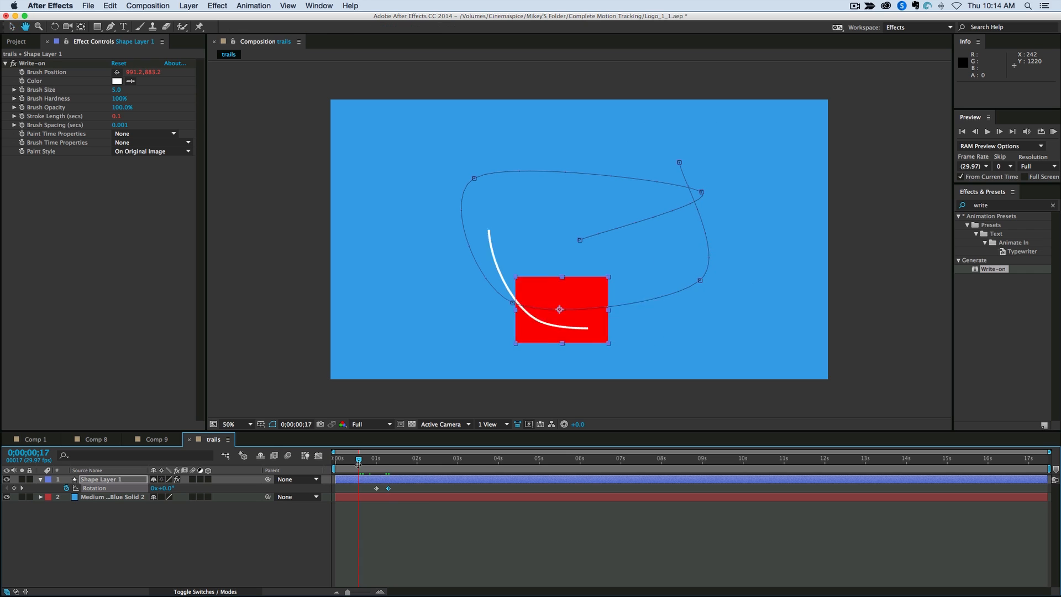
pyautogui.press('space')
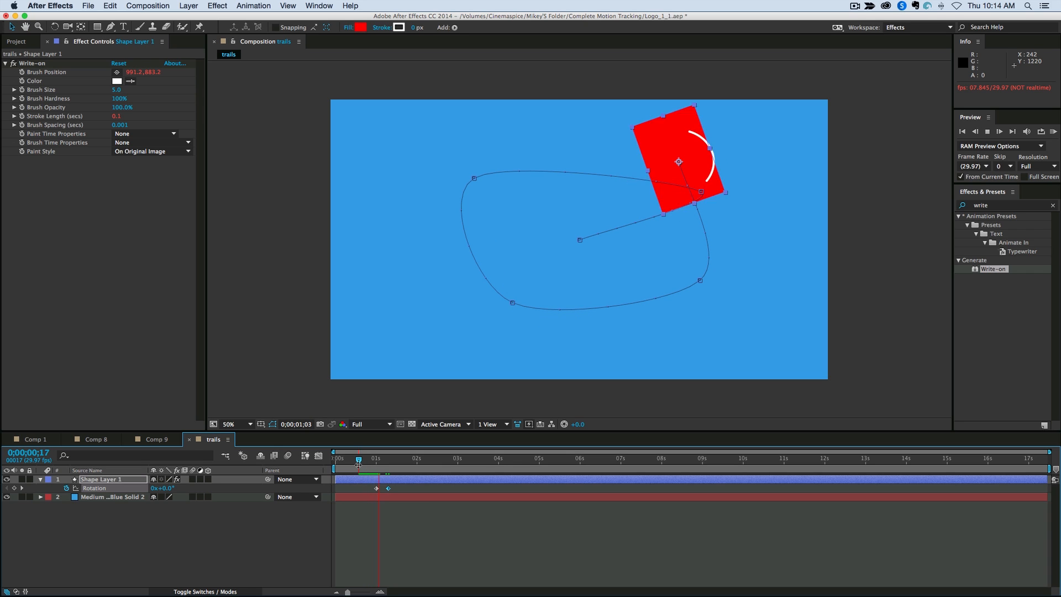
pyautogui.press('space')
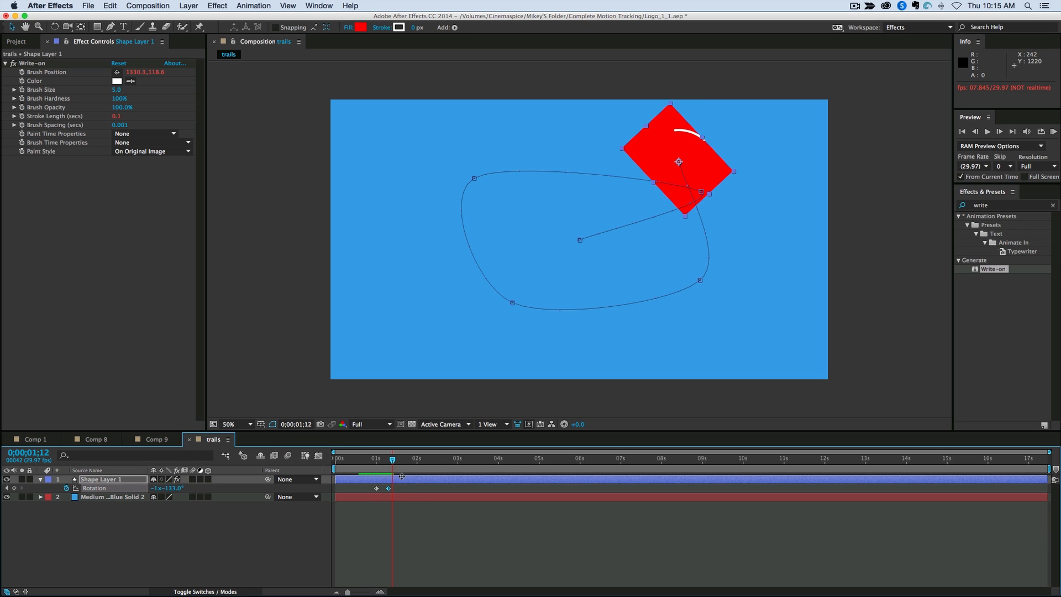
# - Expand the rectangle layer's Write-on effect and examine the expression on its Brush Position
pyautogui.click(39, 479)
pyautogui.click(41, 479)
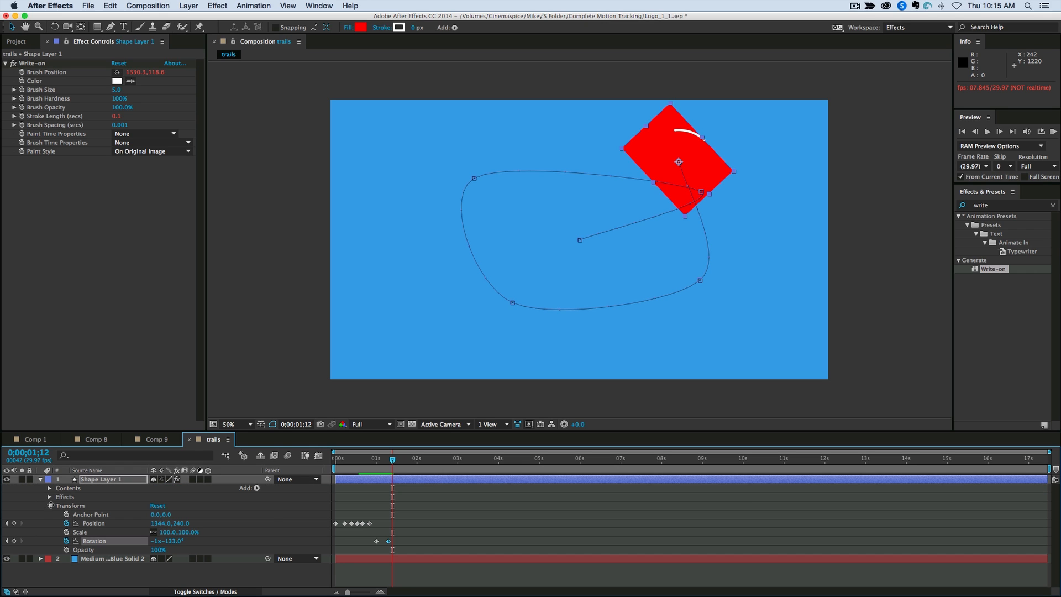
pyautogui.click(49, 505)
pyautogui.click(50, 487)
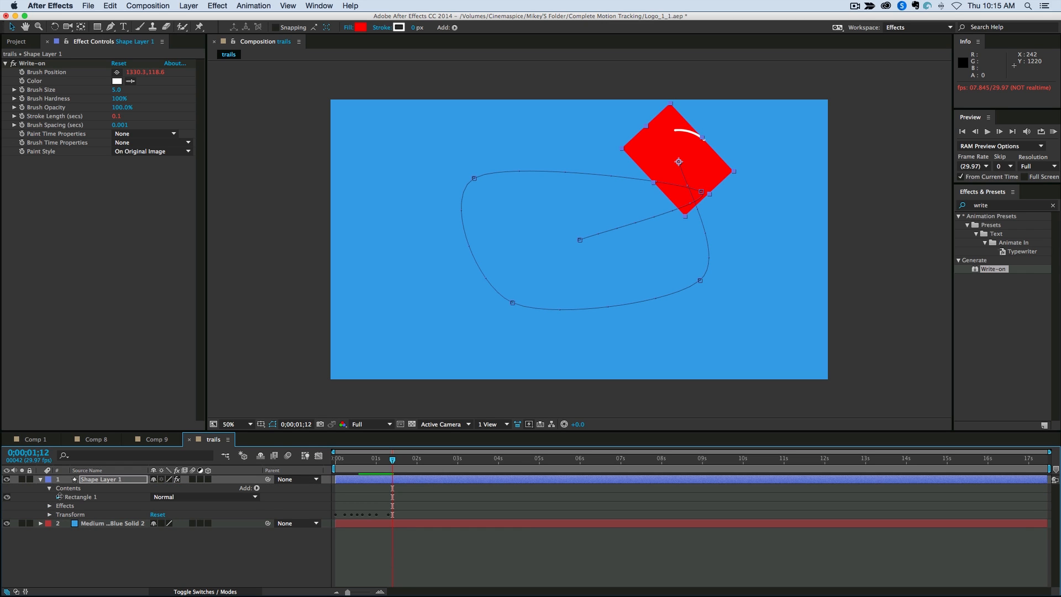
pyautogui.click(59, 496)
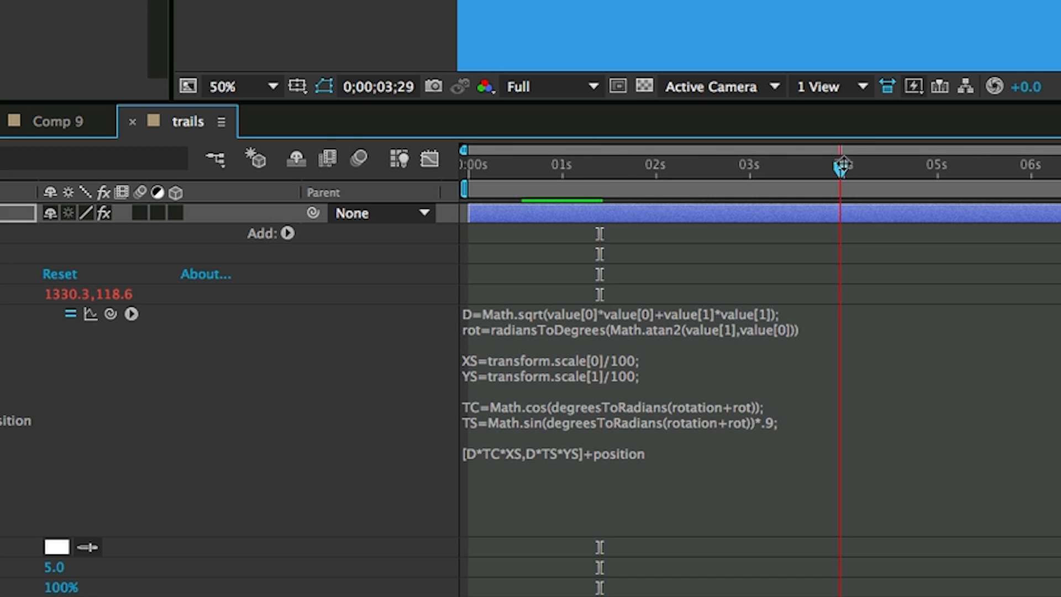
pyautogui.moveTo(497, 458); pyautogui.dragTo(501, 479)
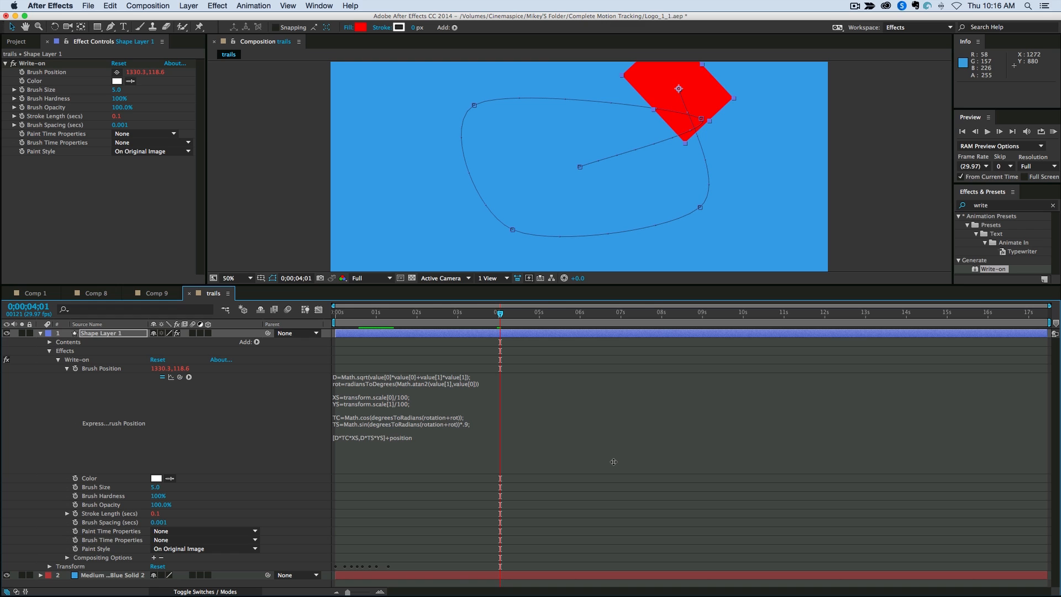
# - Collapse the rectangle layer's properties and preview the star's trail animation in Comp 9
pyautogui.moveTo(171, 300); pyautogui.dragTo(171, 372)
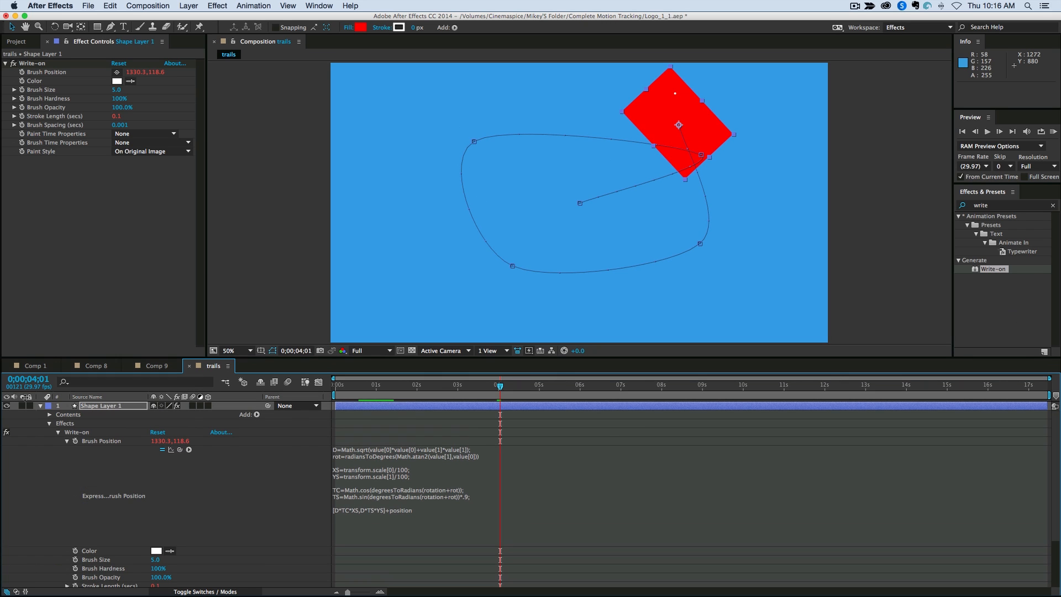
pyautogui.click(39, 405)
pyautogui.click(156, 365)
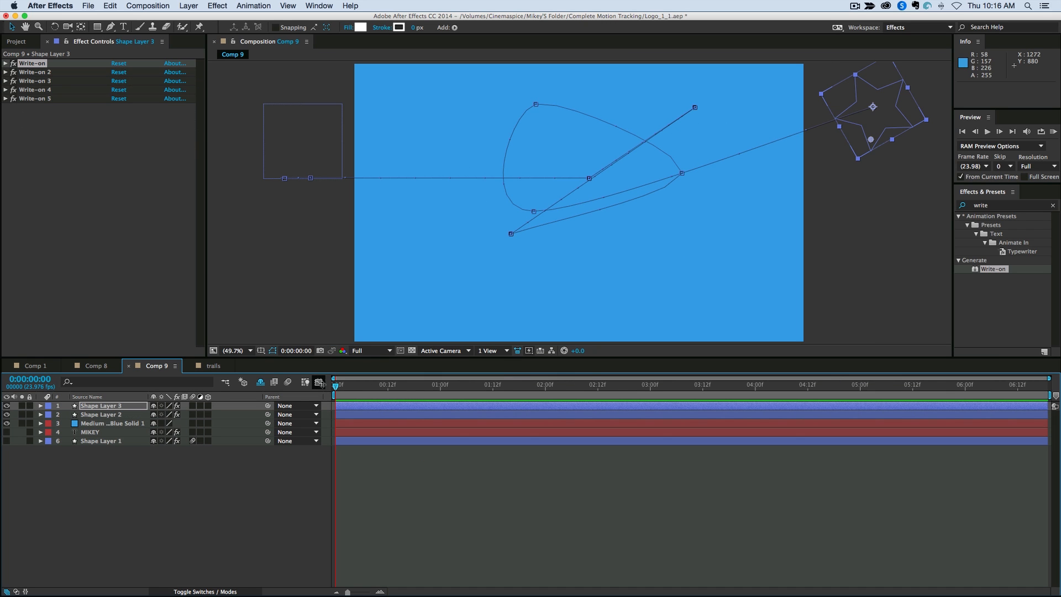
pyautogui.press('KP_0')
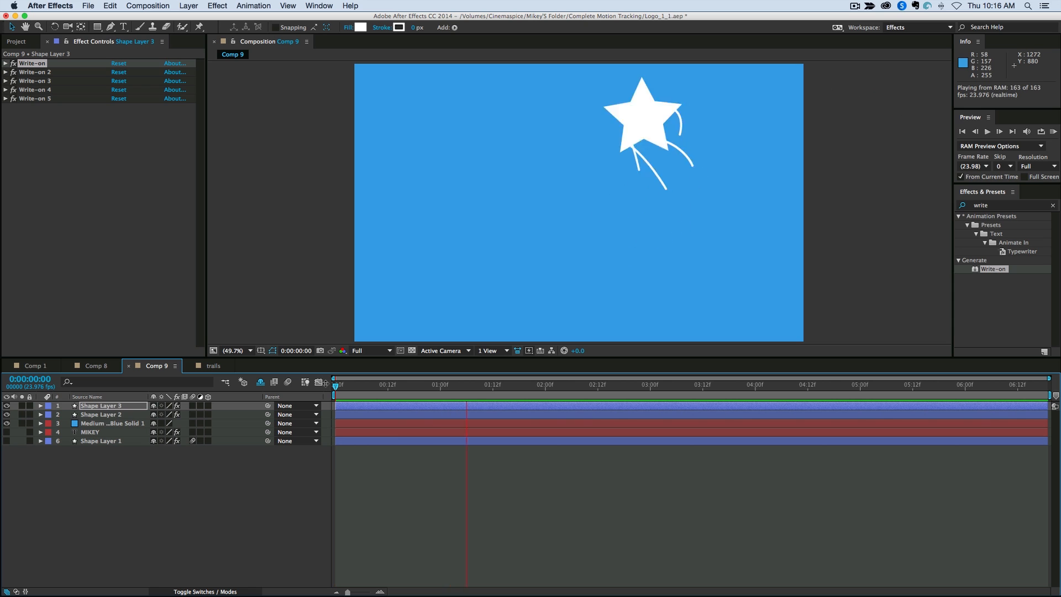